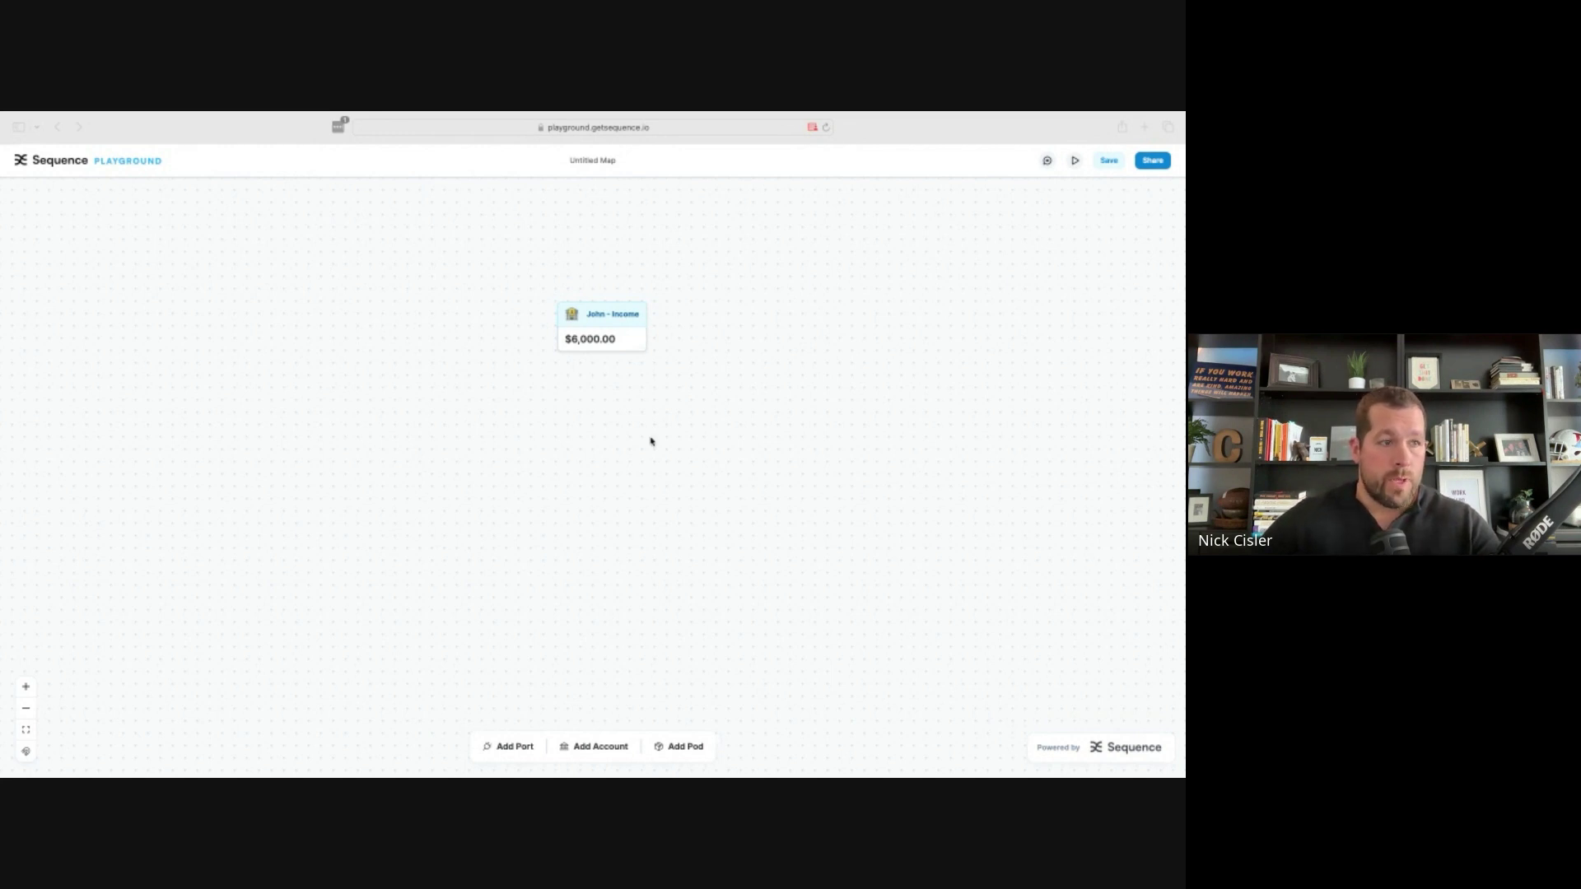
Add a $690.00 Checking account and place it below-left of John's income
left_click(602, 752)
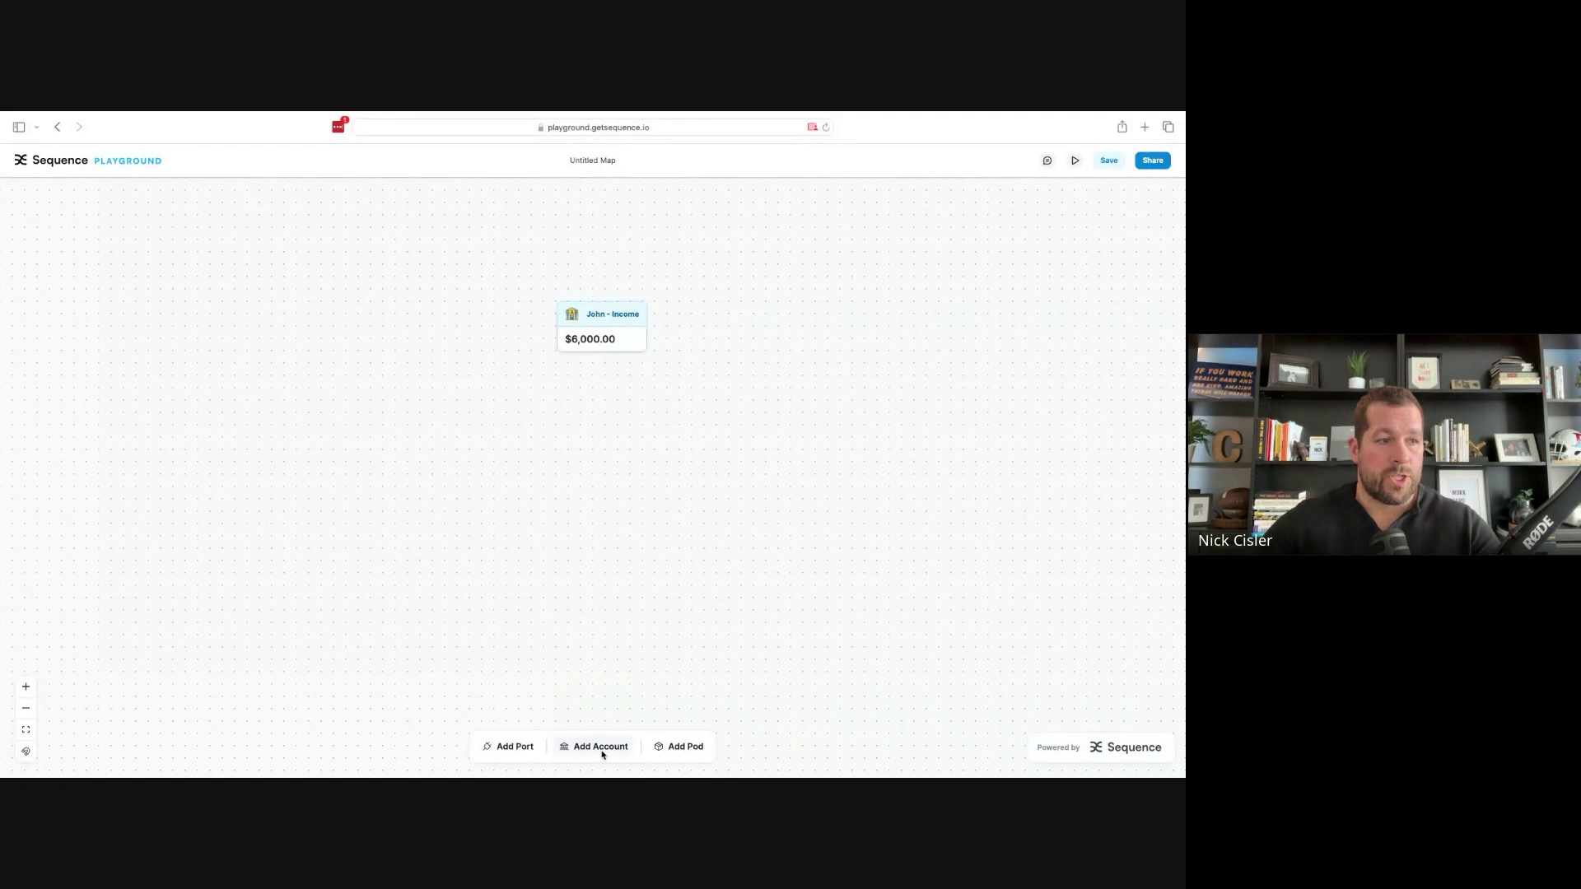
left_click(602, 753)
left_click(596, 464)
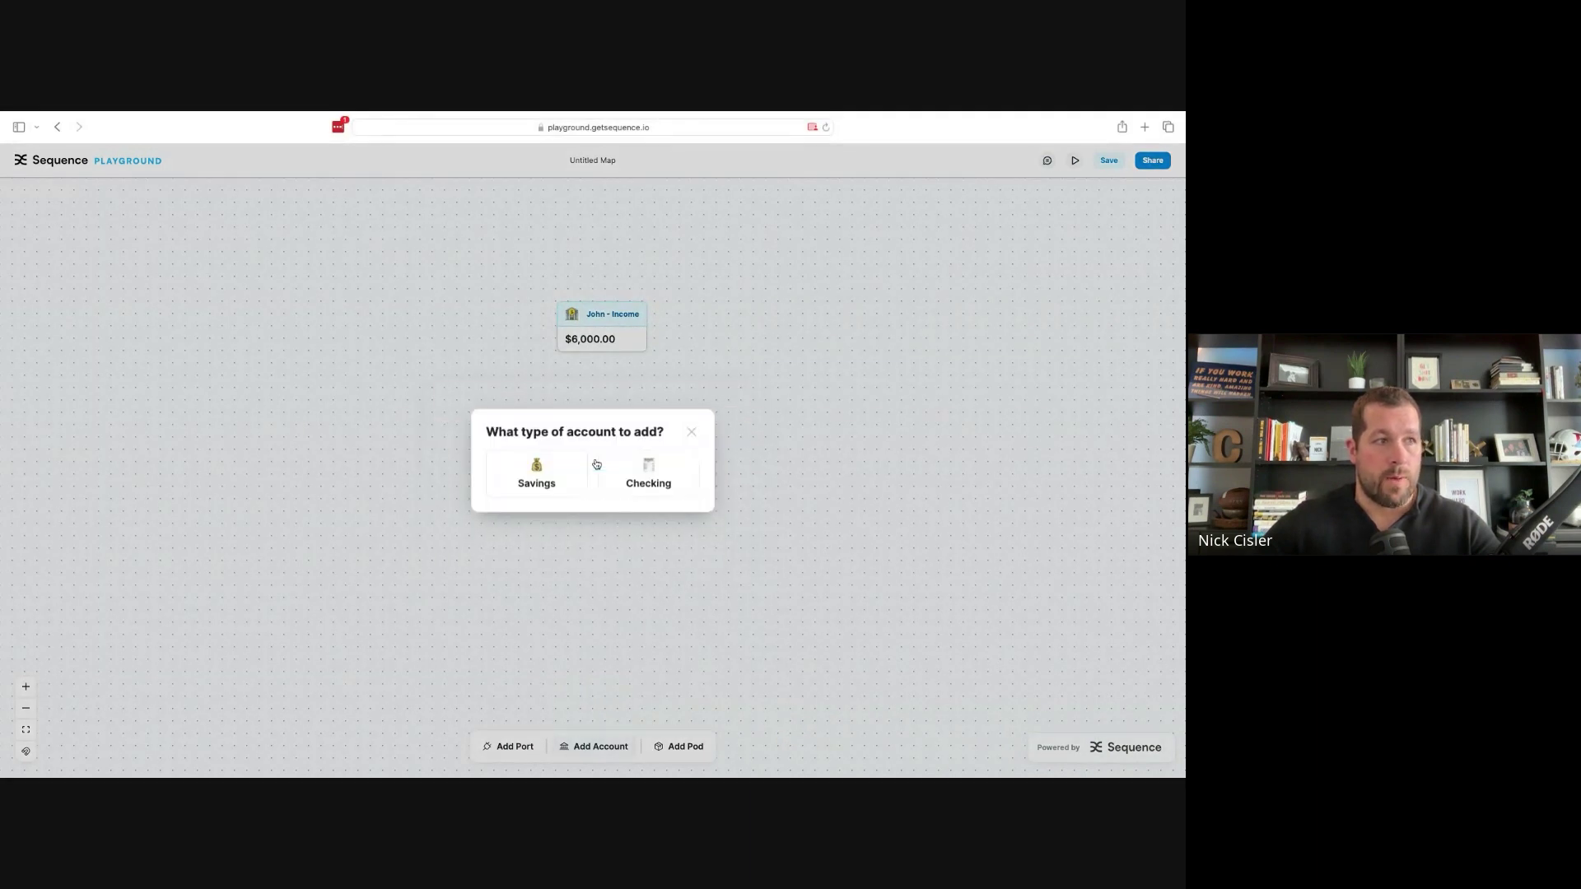
left_click(636, 471)
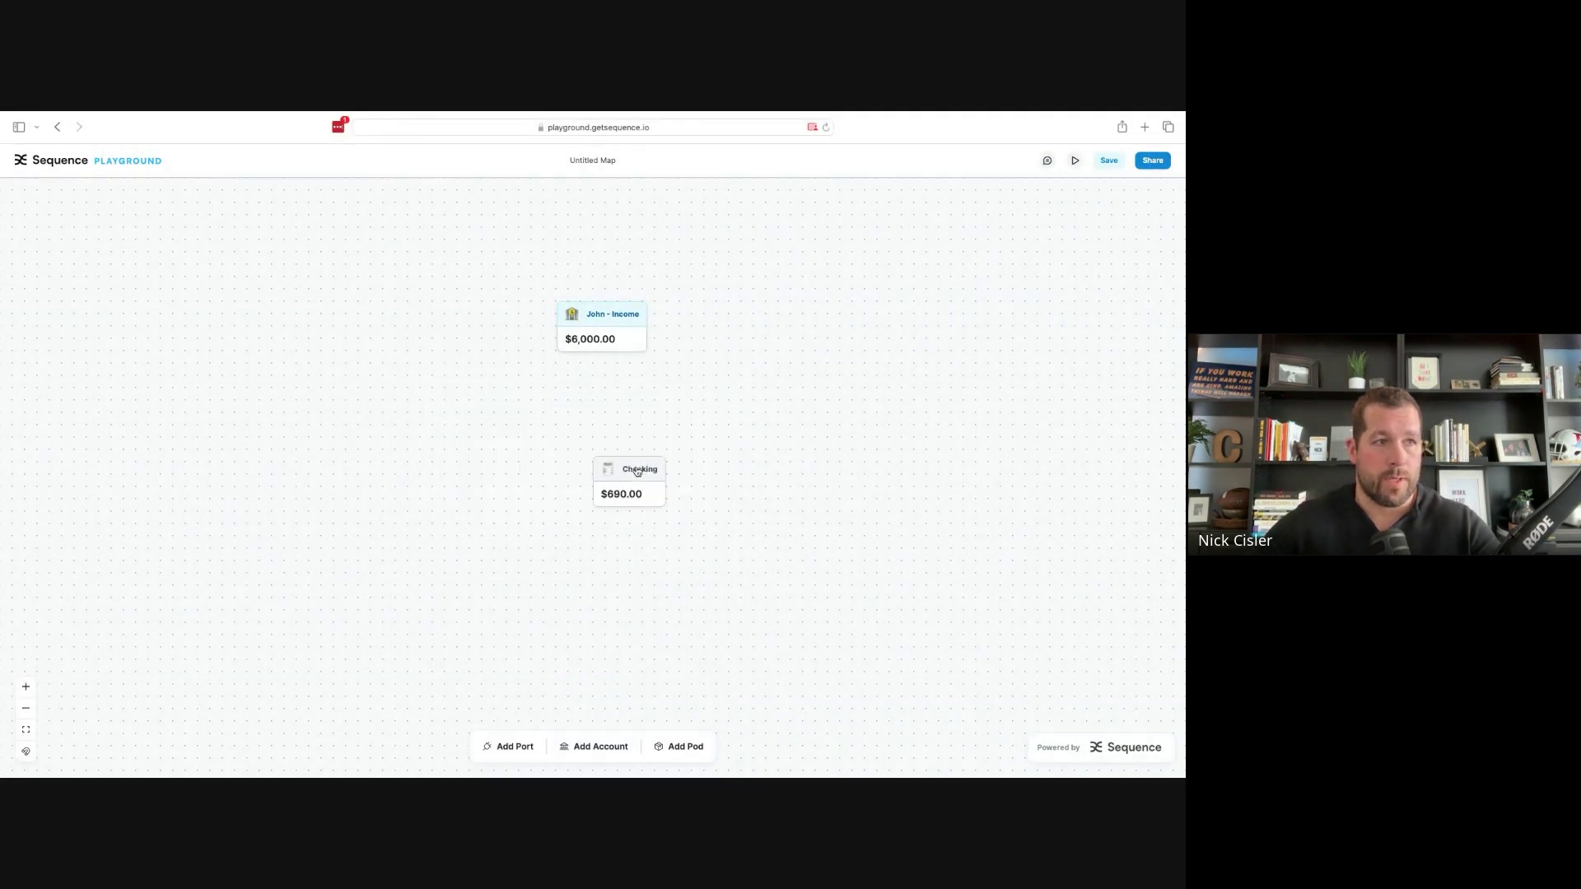
left_click_drag(636, 471, 519, 451)
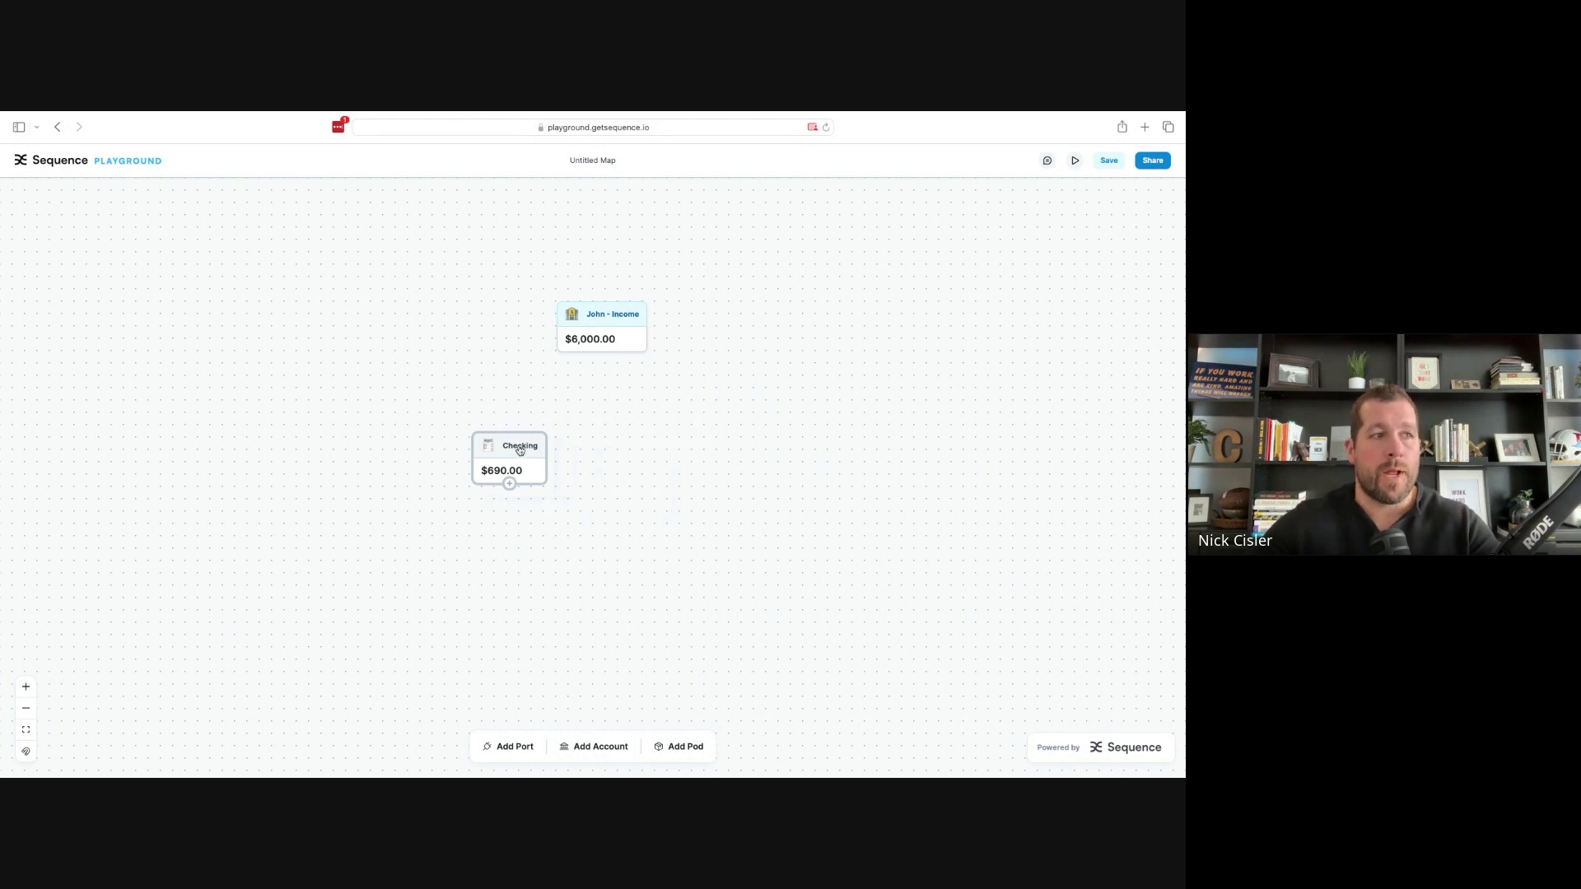
Rename the $690.00 Checking account to 'Fixed - 50%' and close its details panel
left_click(518, 447)
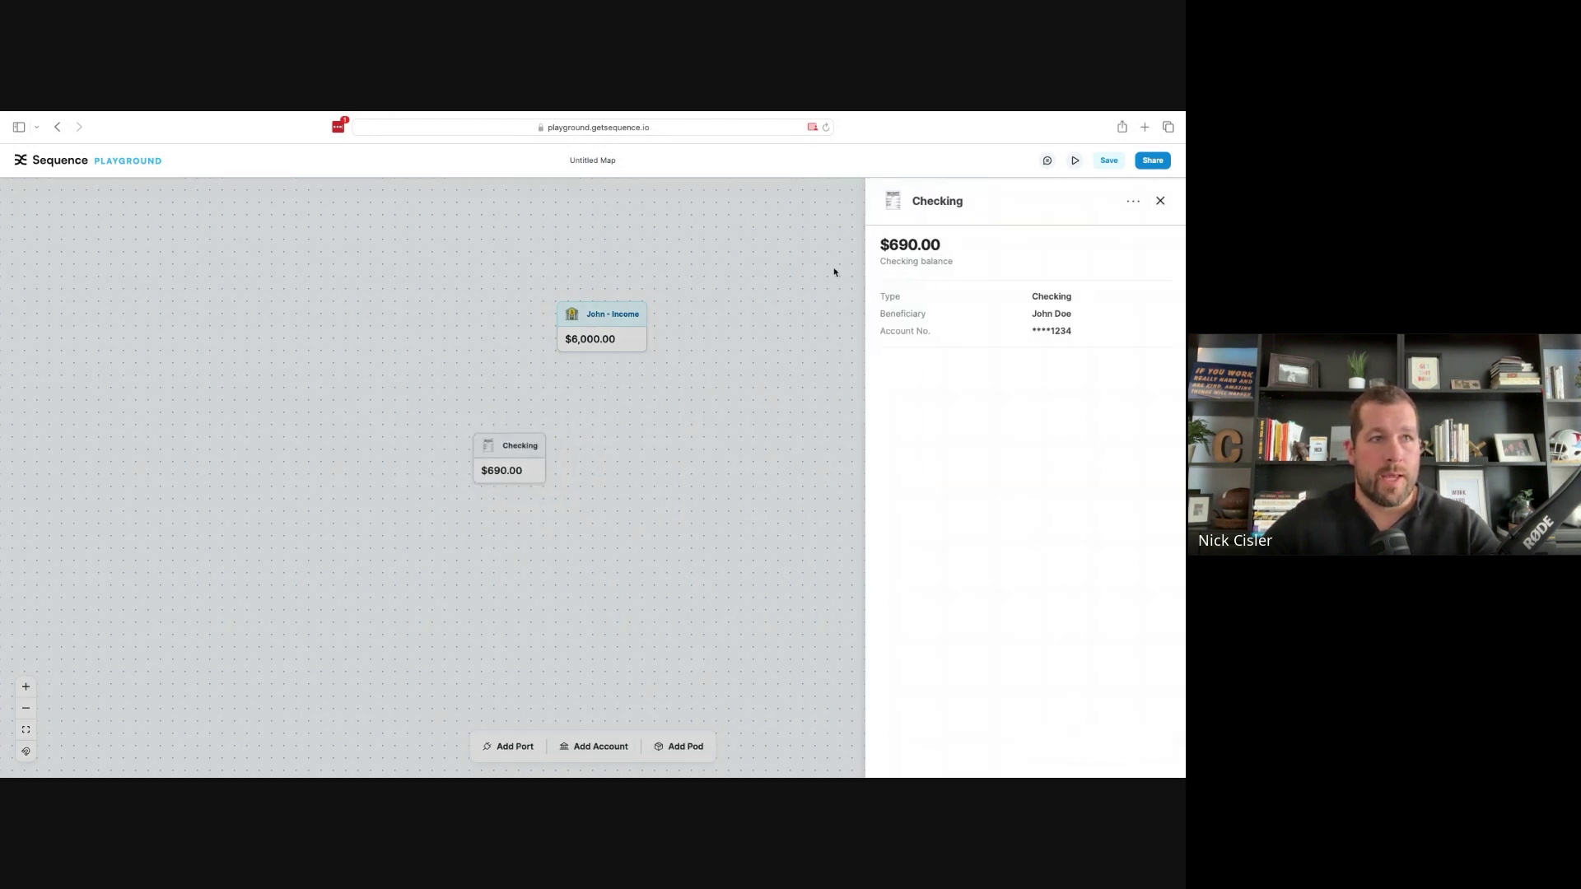
left_click(929, 205)
type("Fixed")
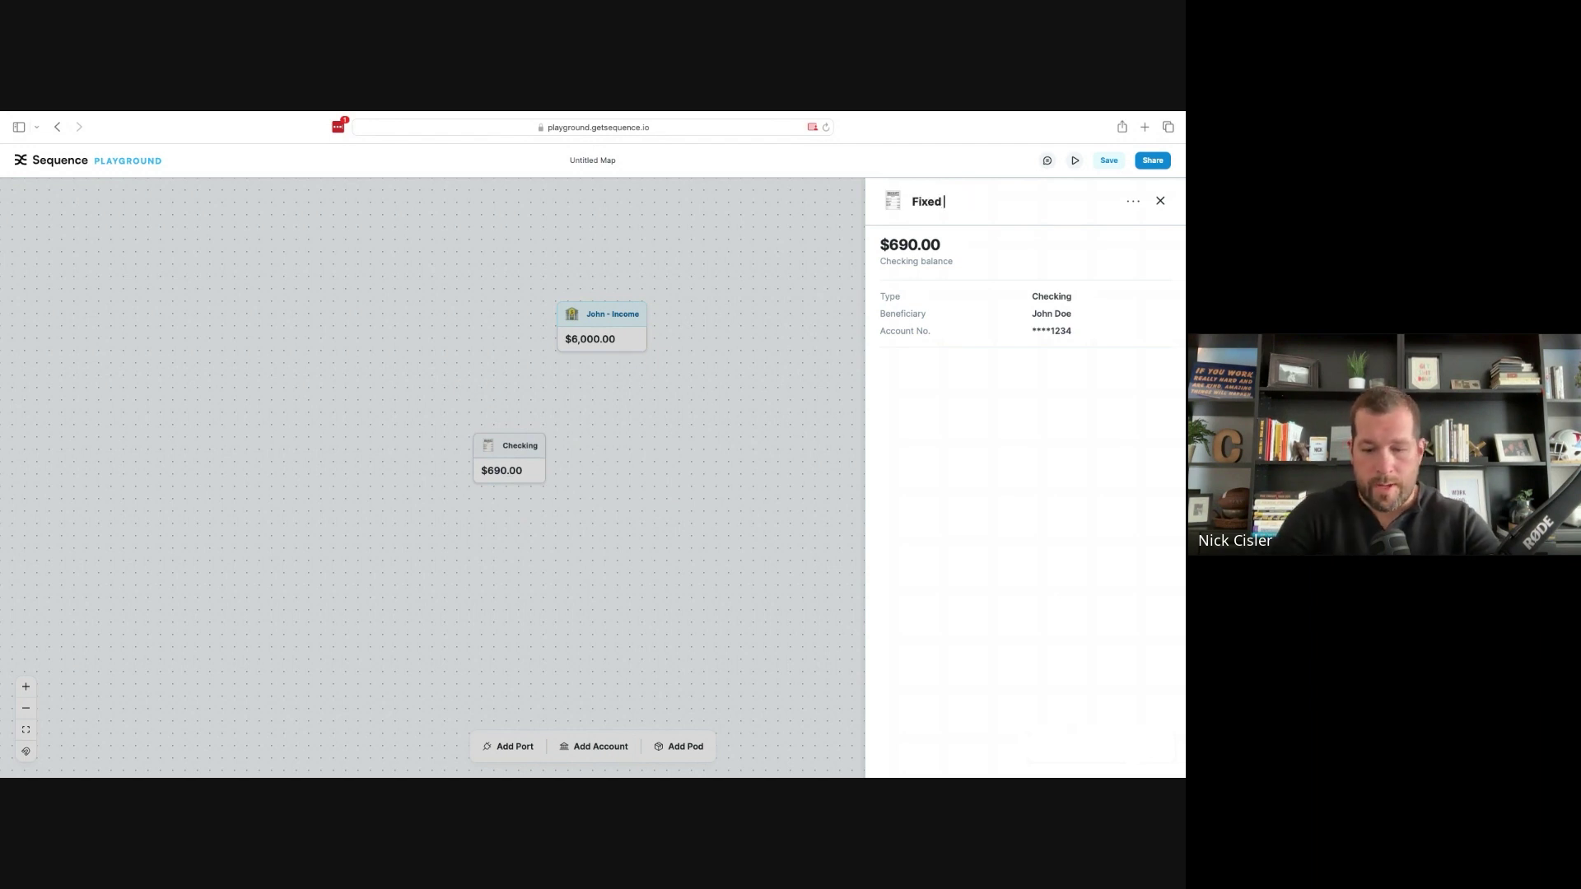
type(" - 50%")
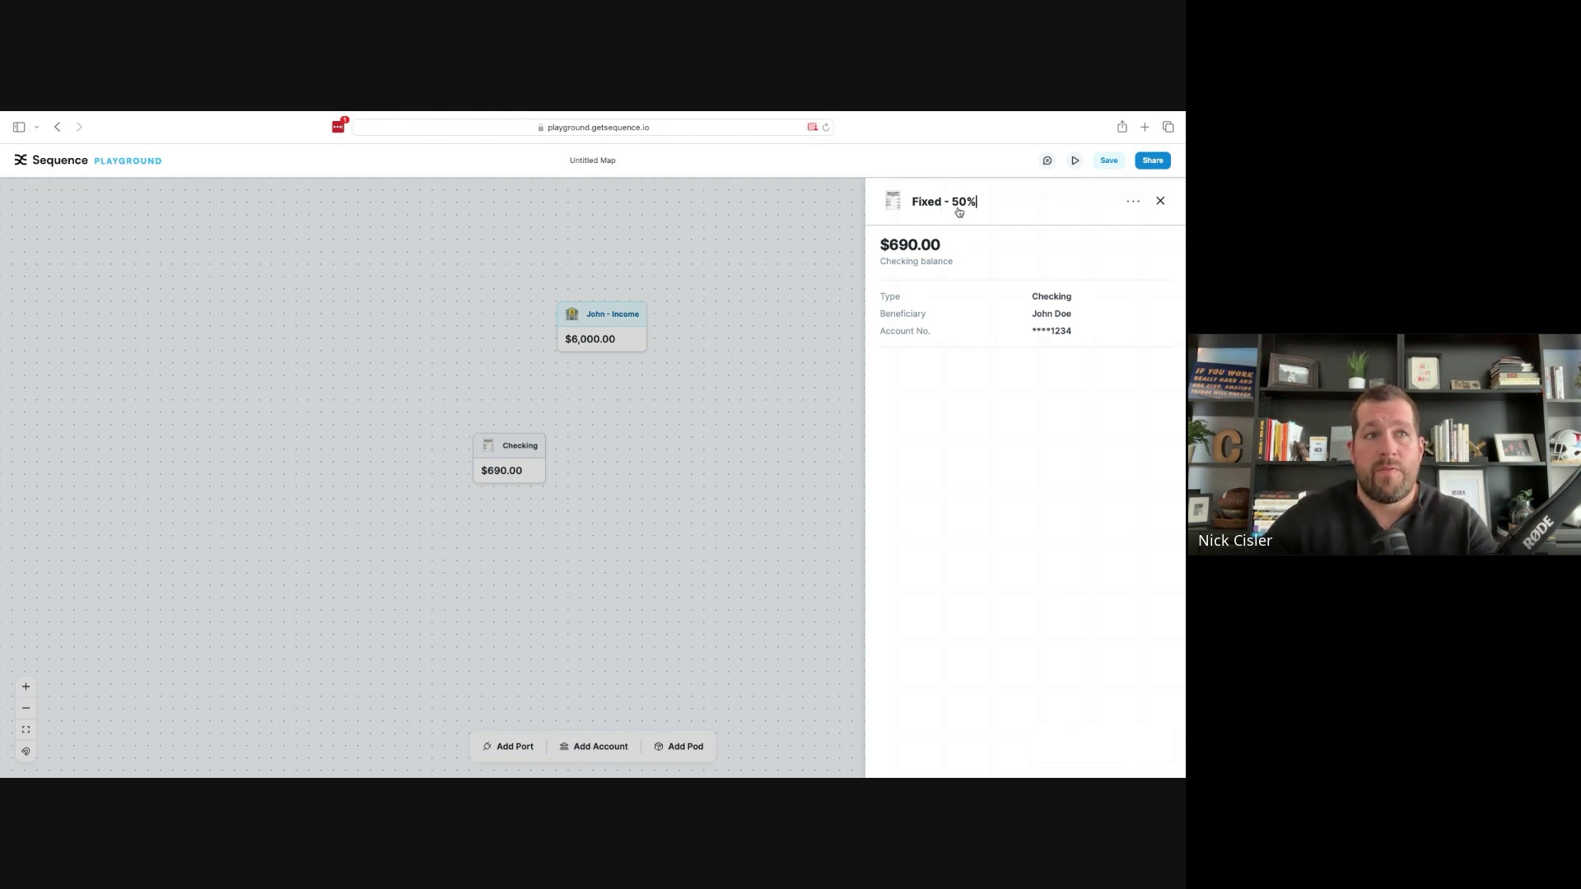
left_click(775, 356)
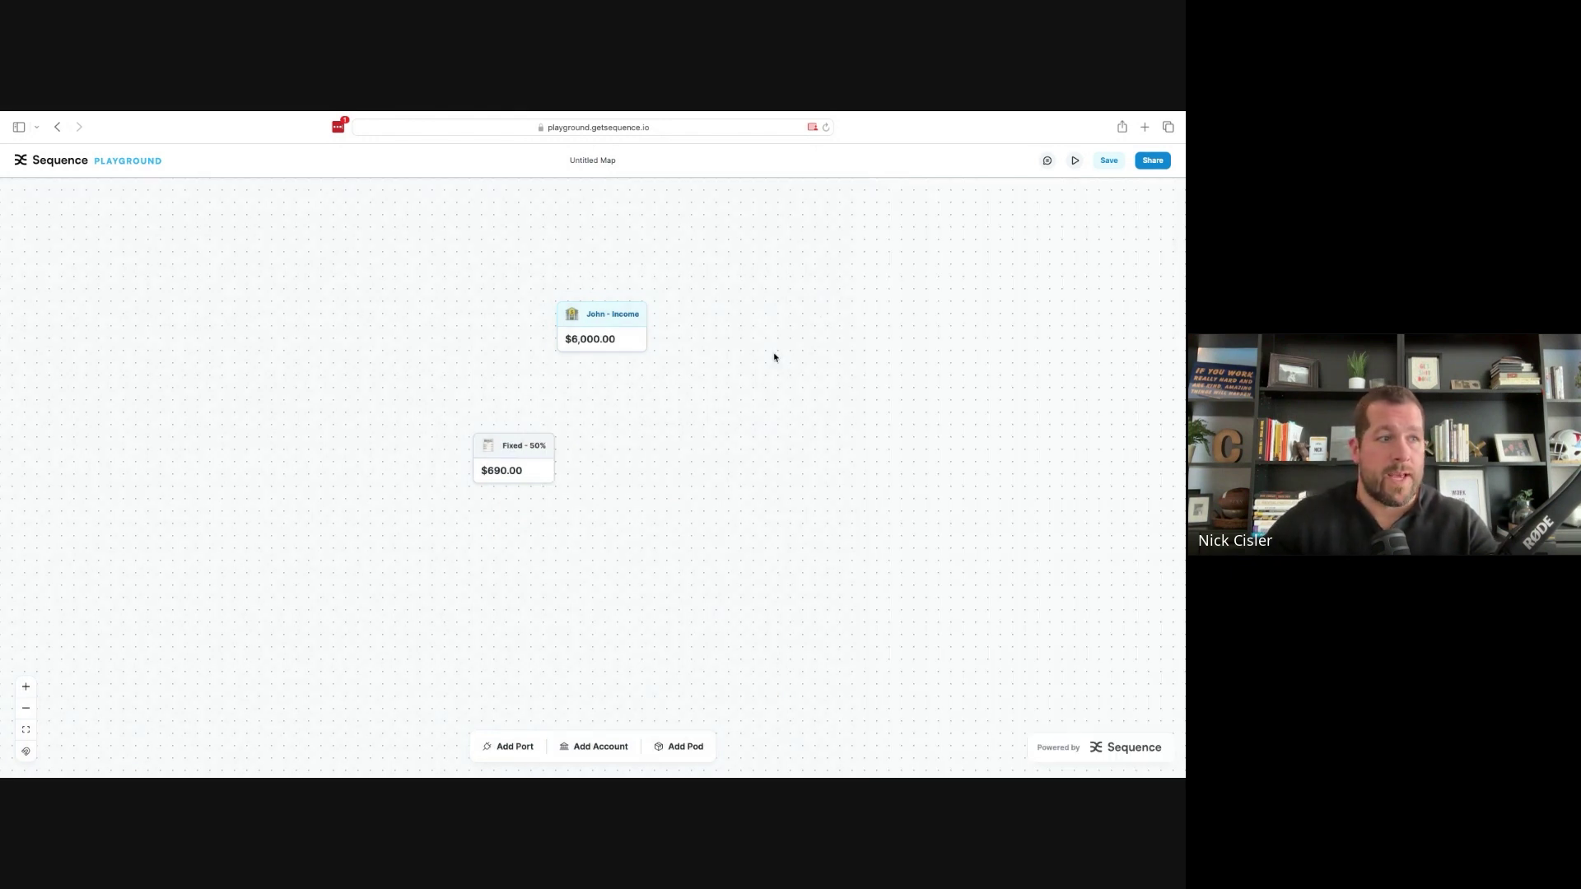
Create a 'Wants - 30%' pod holding $400.00 and review its details
left_click(693, 752)
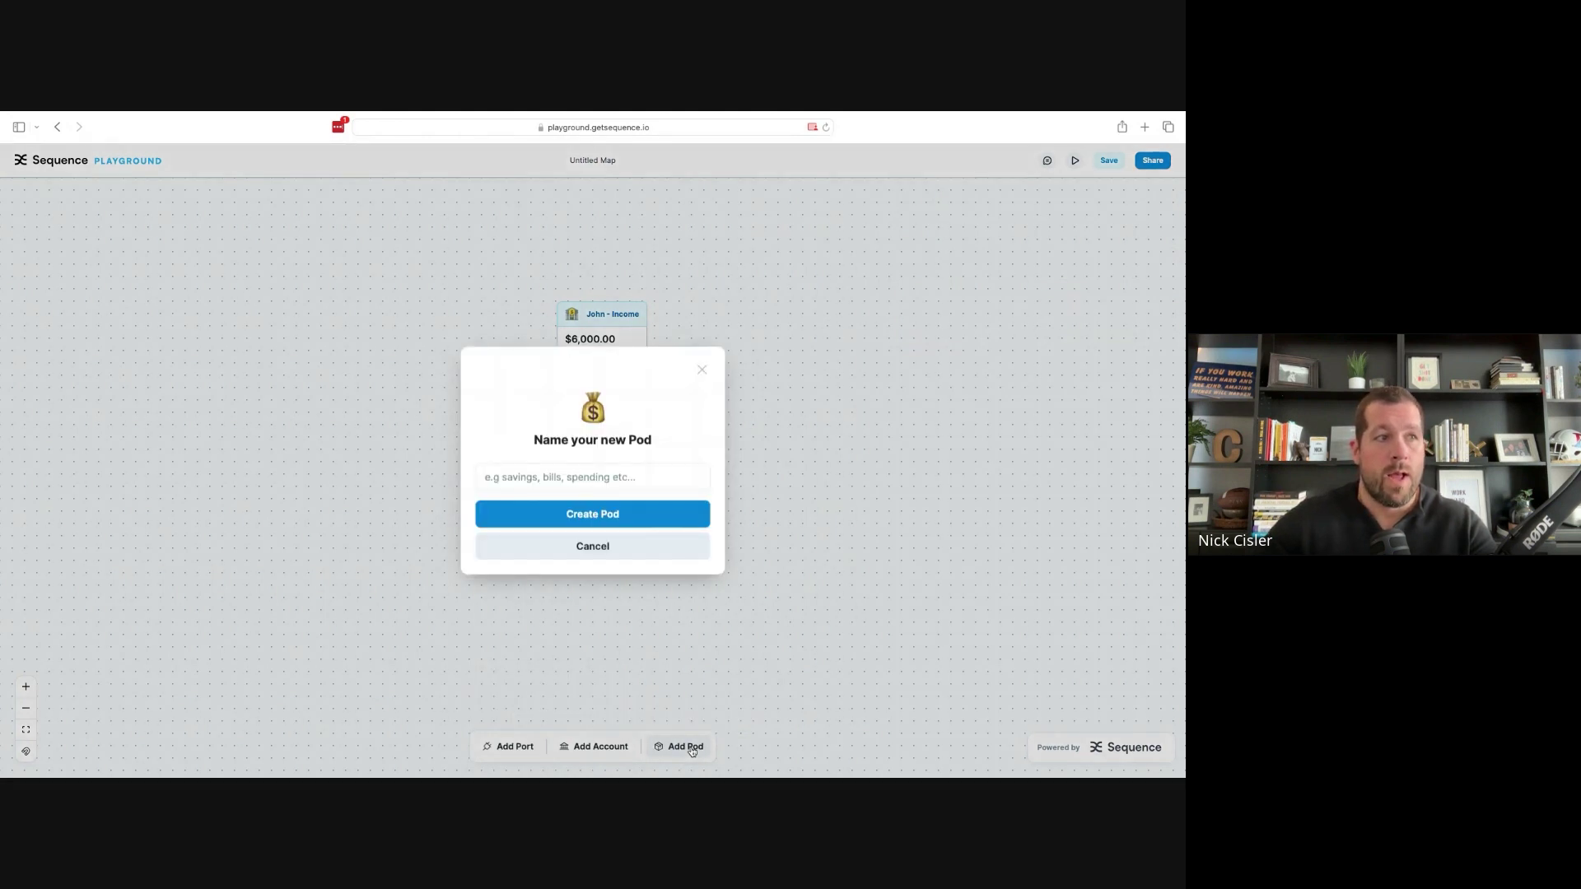
type("Wa")
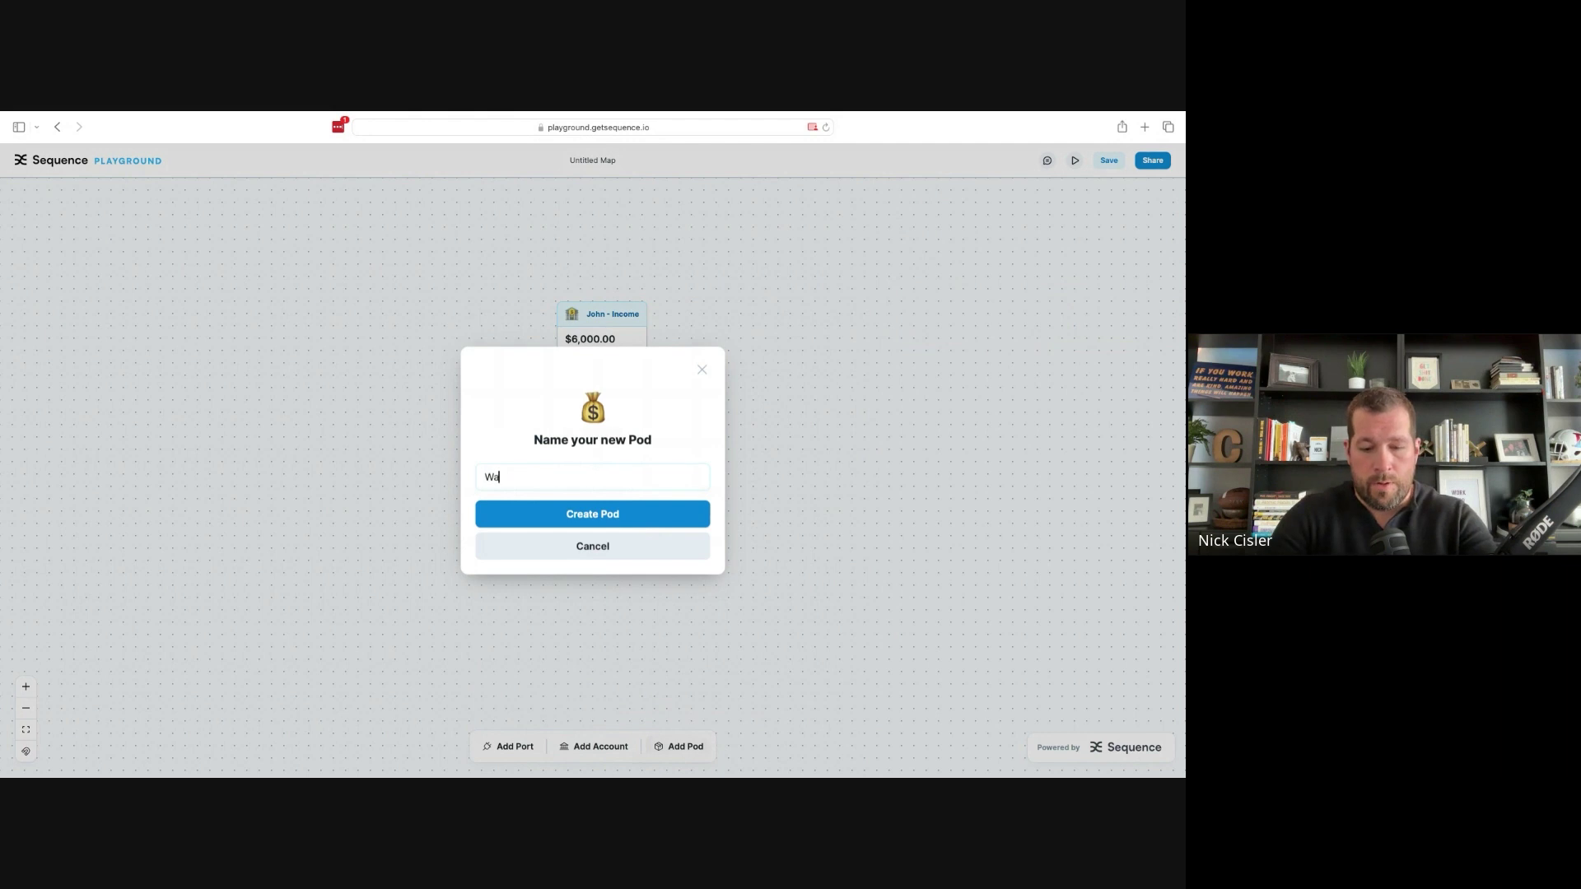
type("nts - 30%")
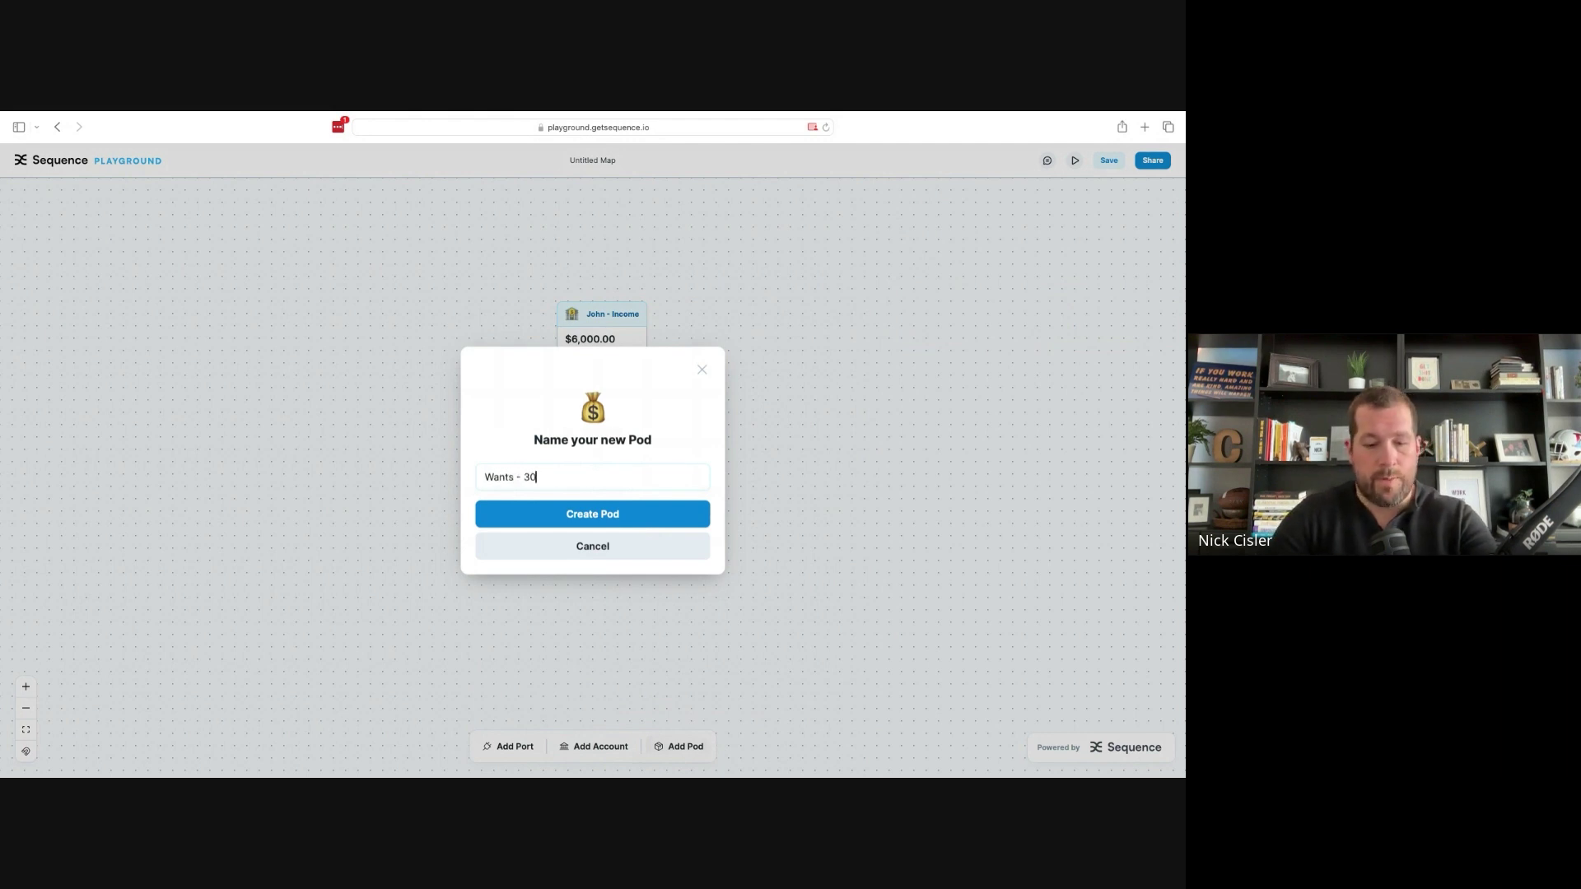
left_click(616, 519)
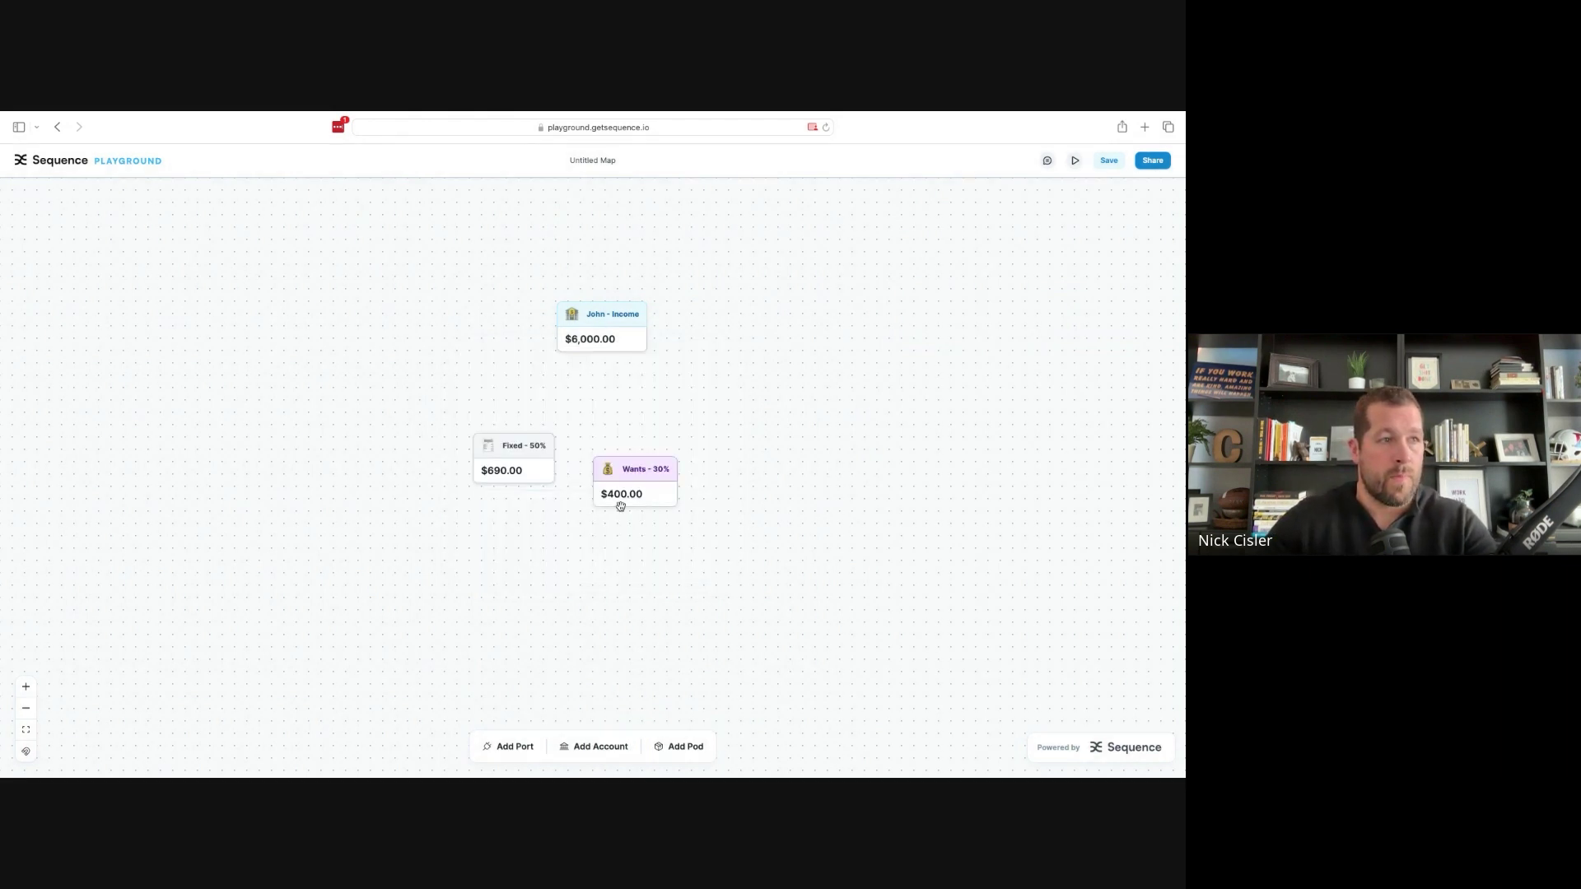
left_click(635, 500)
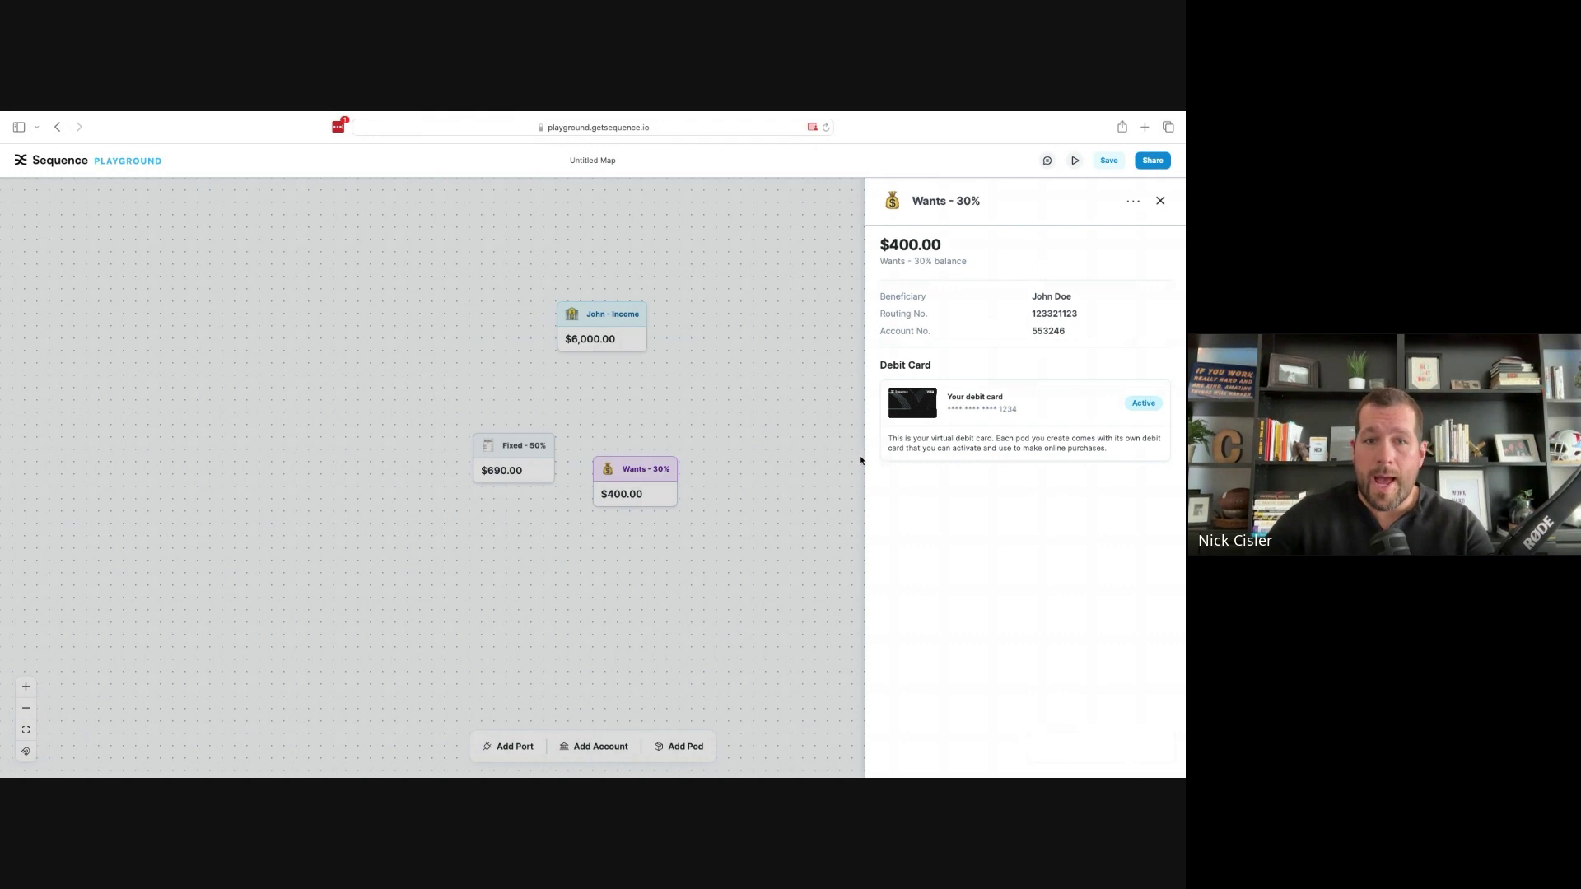
left_click(805, 500)
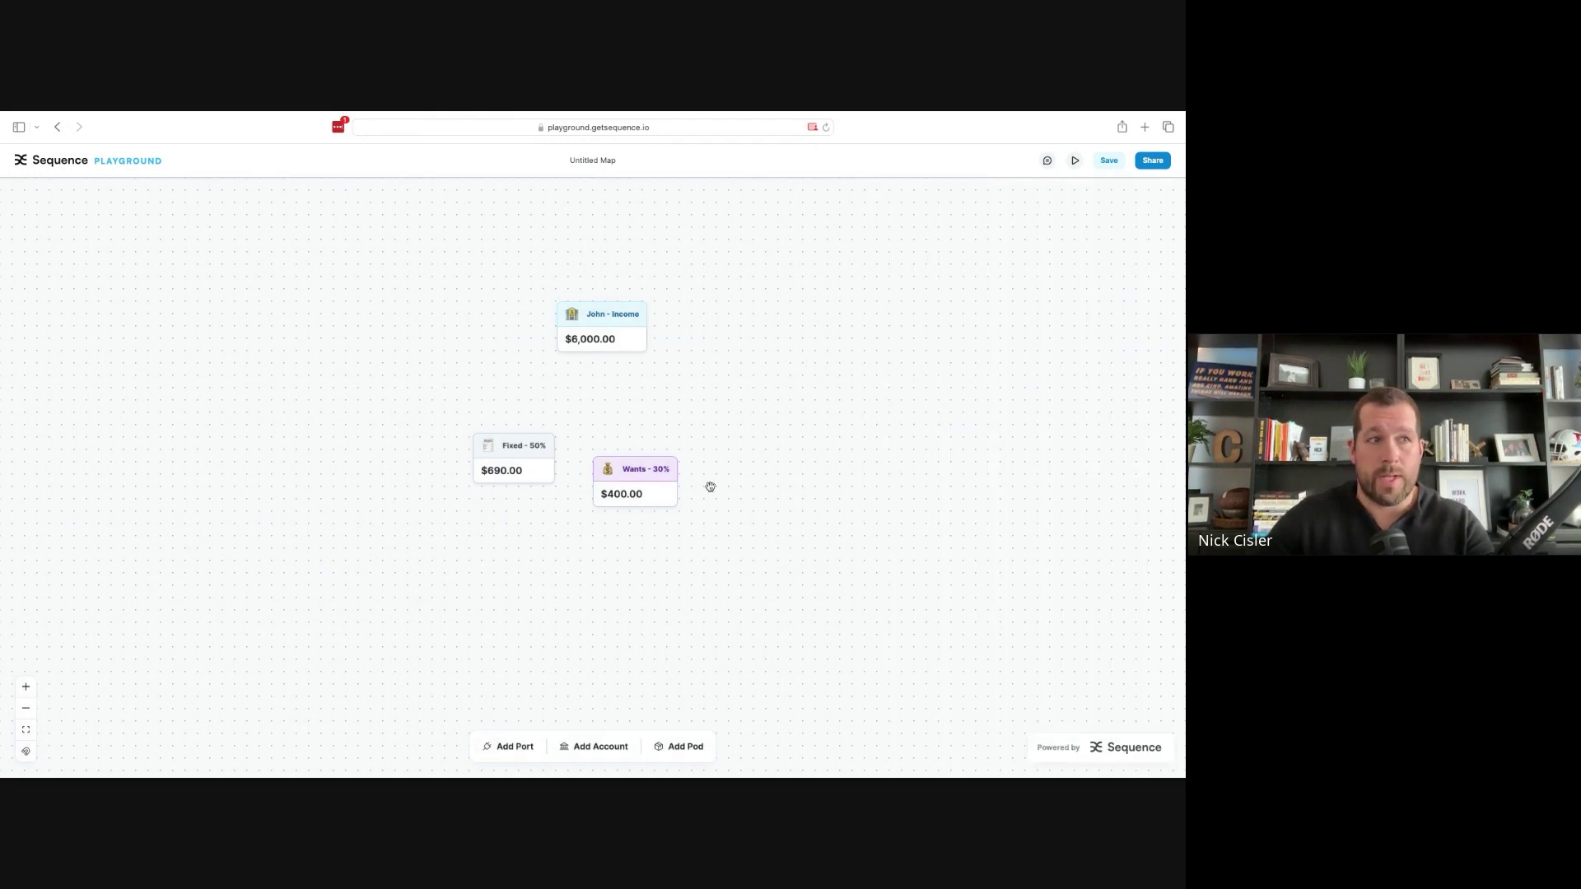
Align Wants - 30% with Fixed - 50%, then add a 'Savings & Debt 20%' pod to its right
left_click_drag(636, 496, 659, 465)
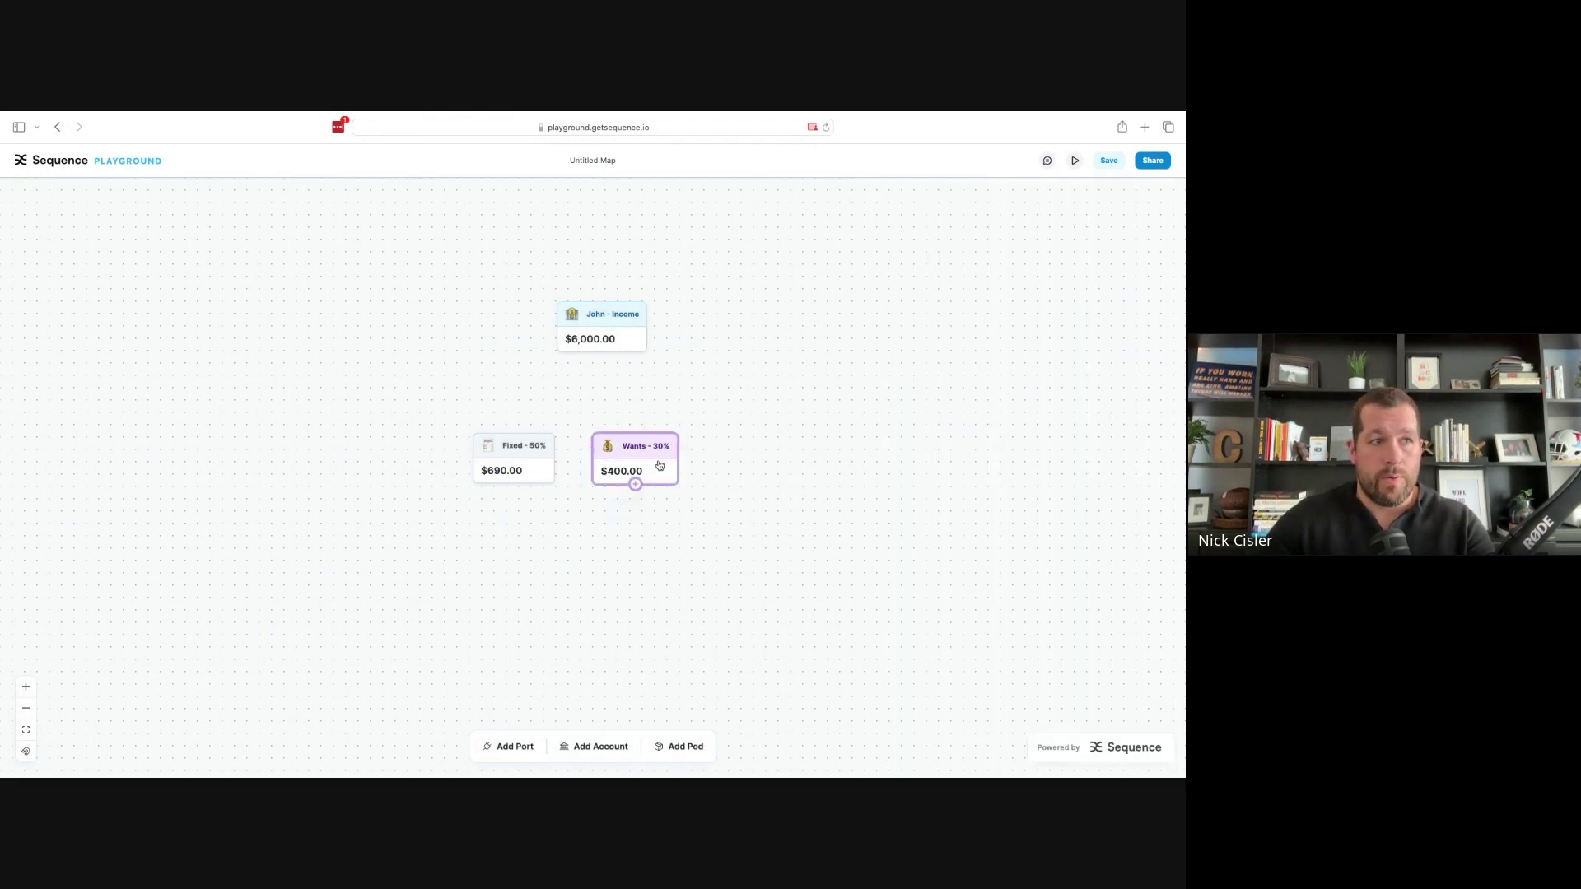
left_click(680, 751)
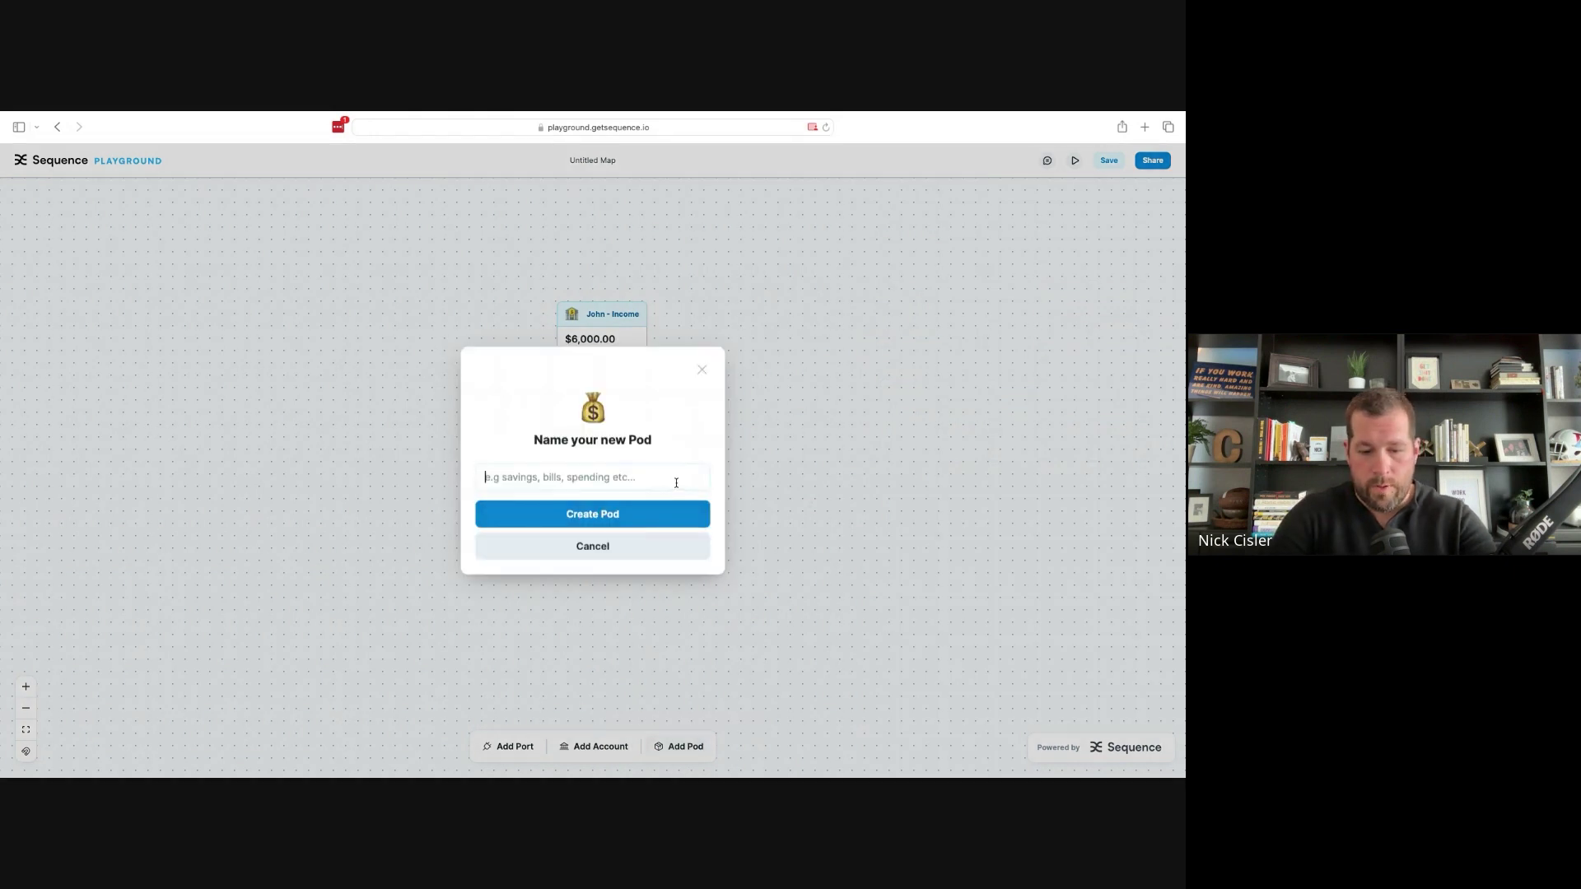
type("Savings & D")
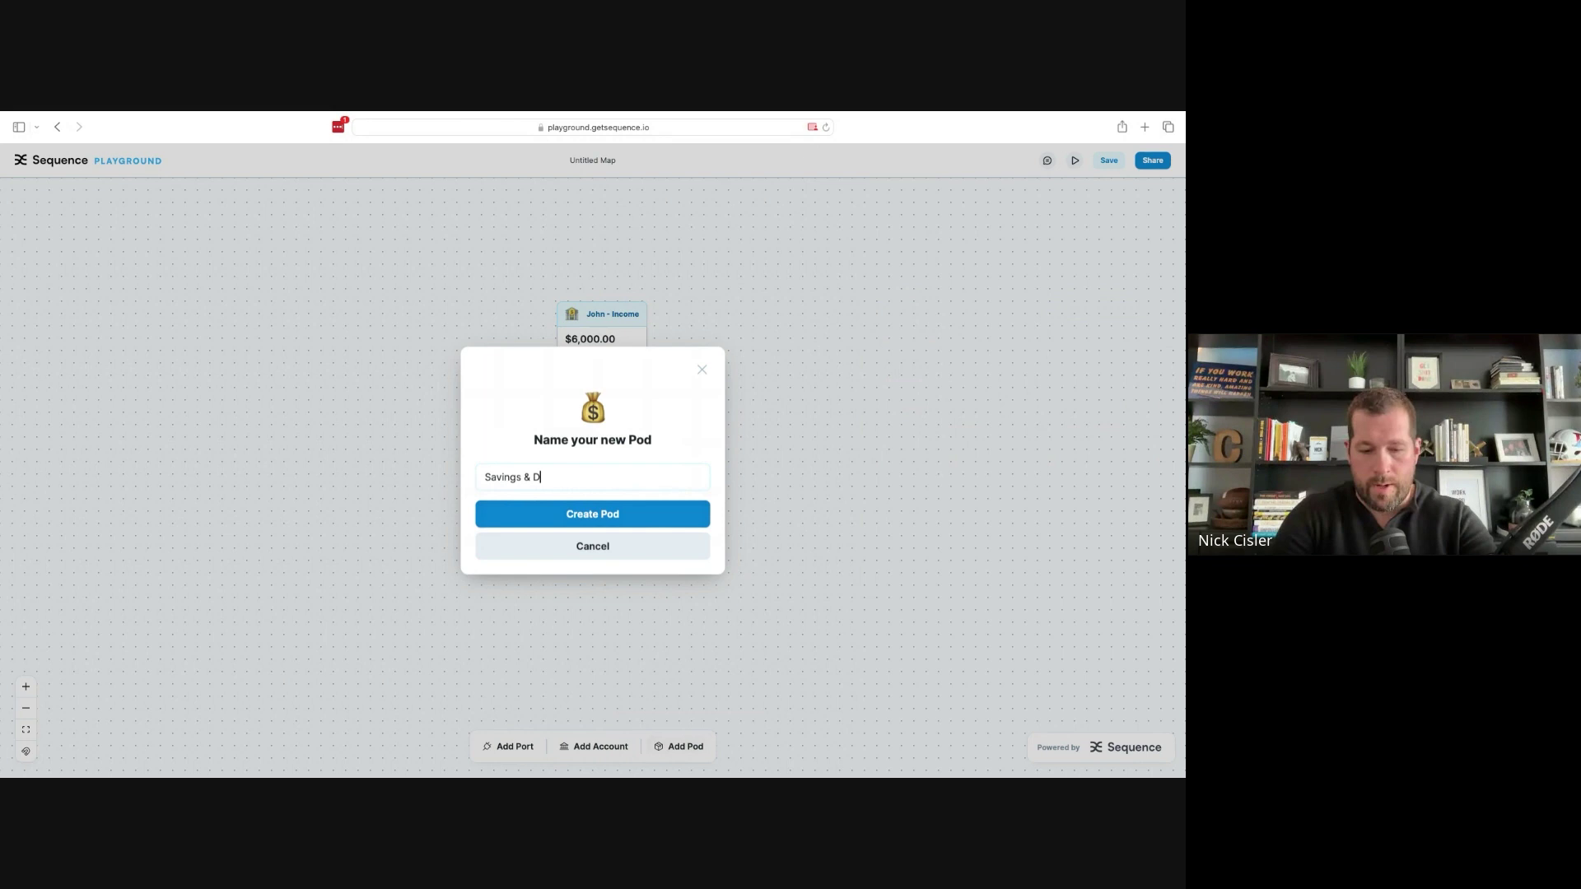
type("ebt 20")
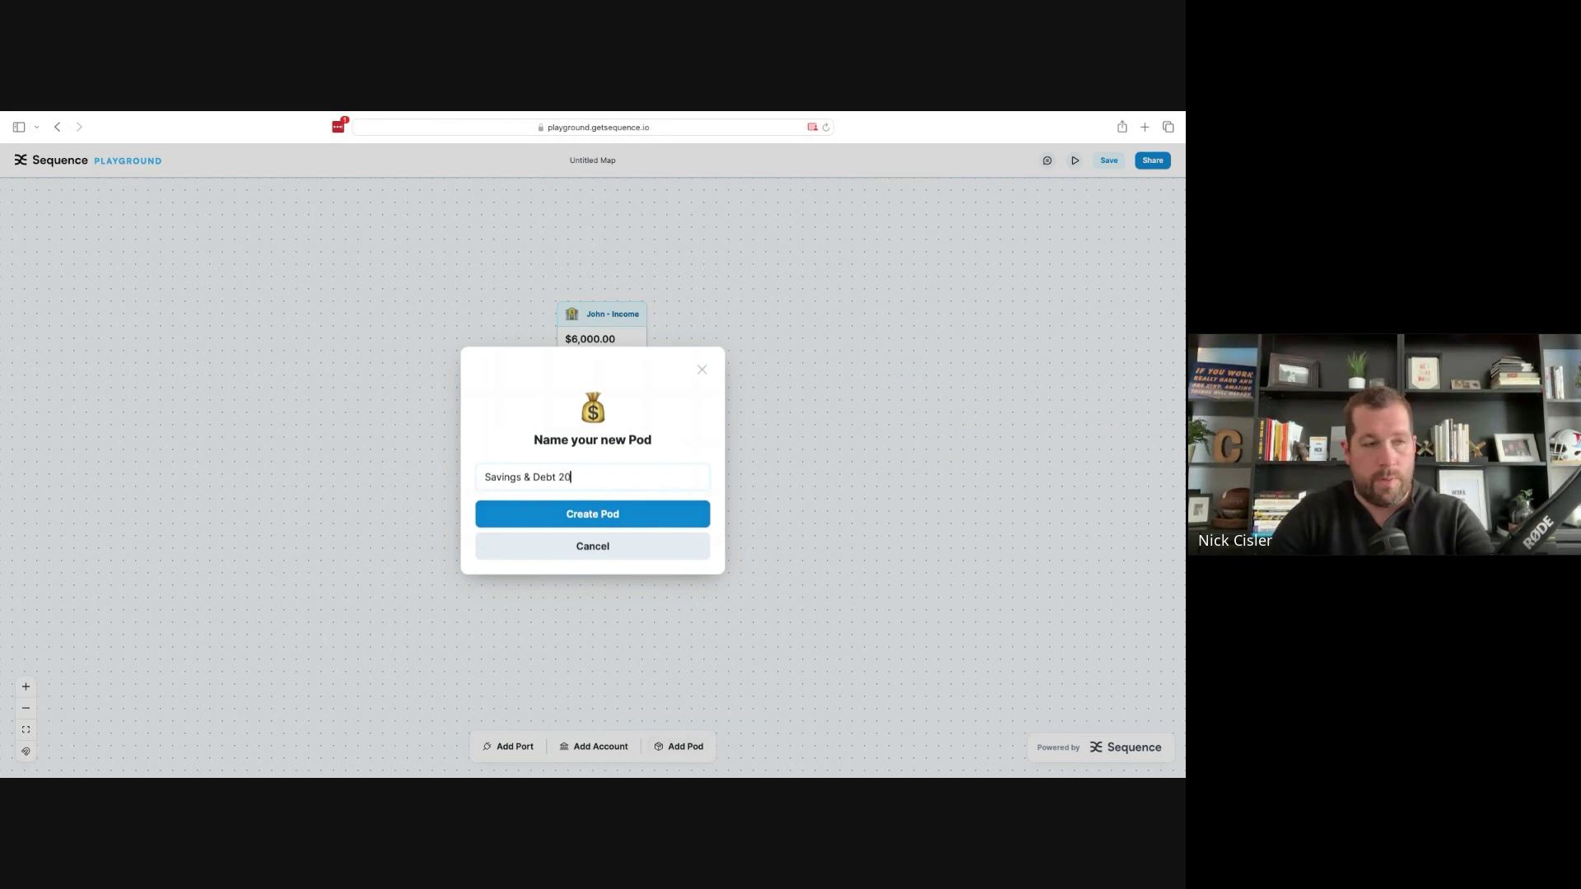
type("%")
left_click(674, 517)
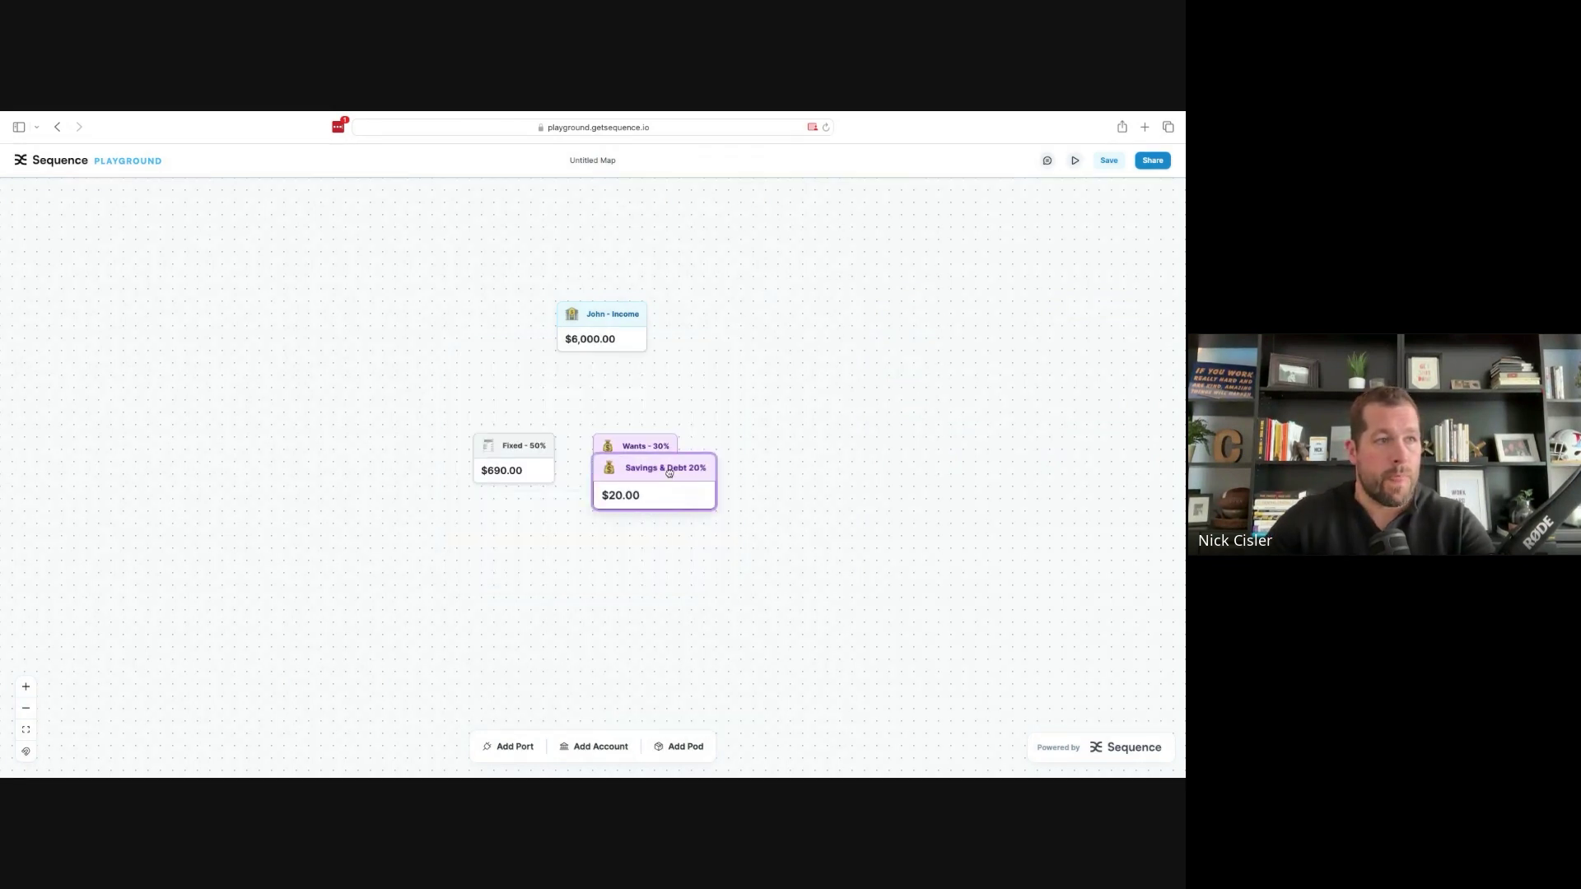
left_click_drag(669, 471, 795, 451)
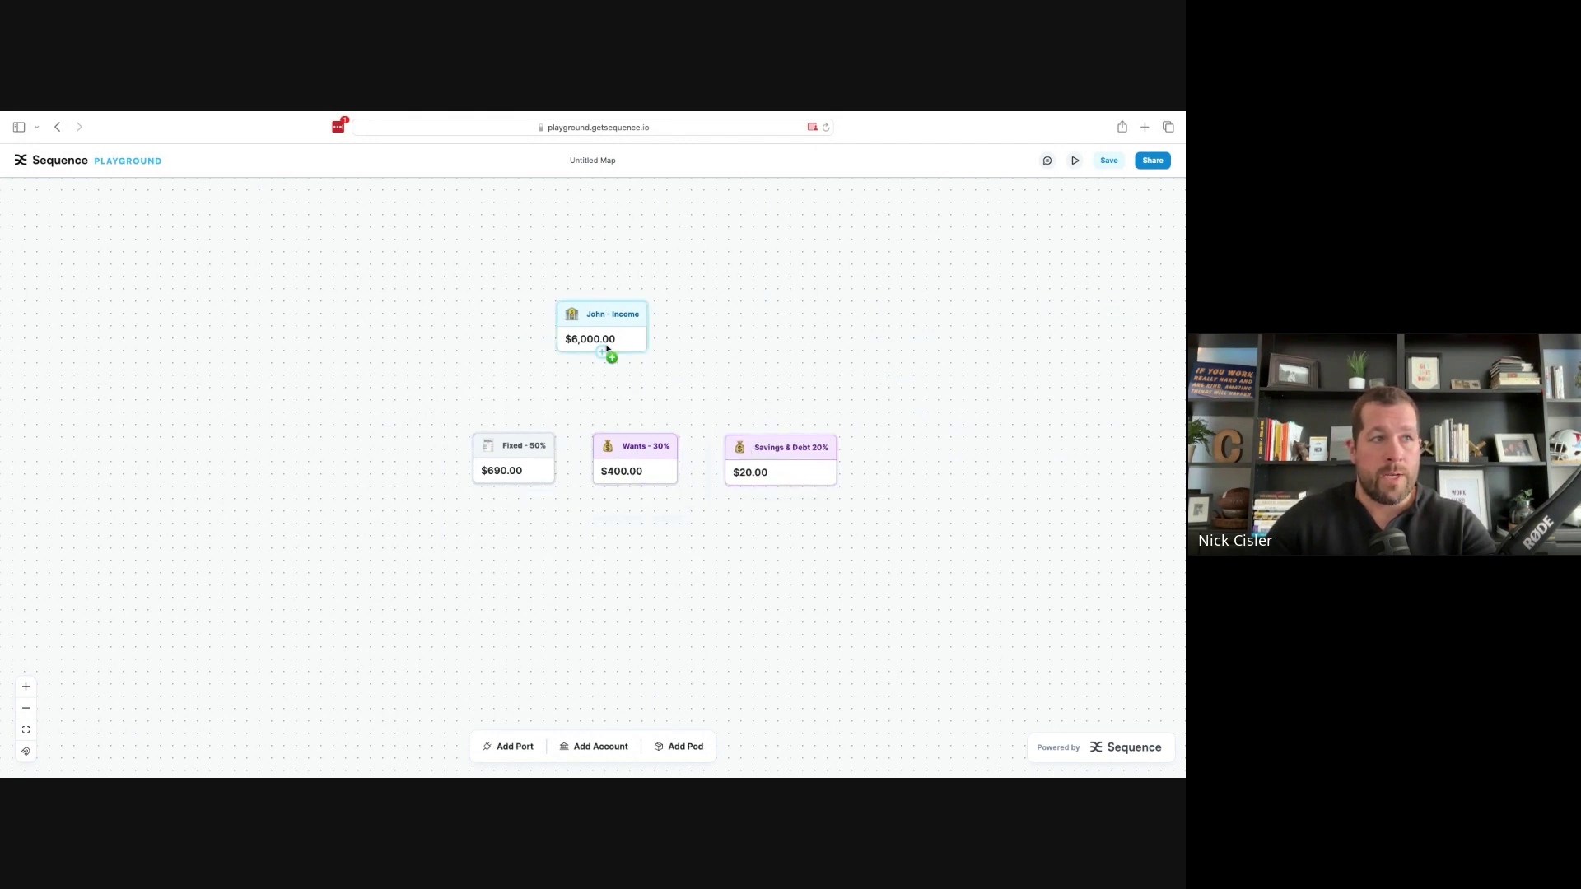
Connect John - Income to Fixed - 50% with an incoming-funds rule transferring 50%
left_click_drag(603, 356, 523, 443)
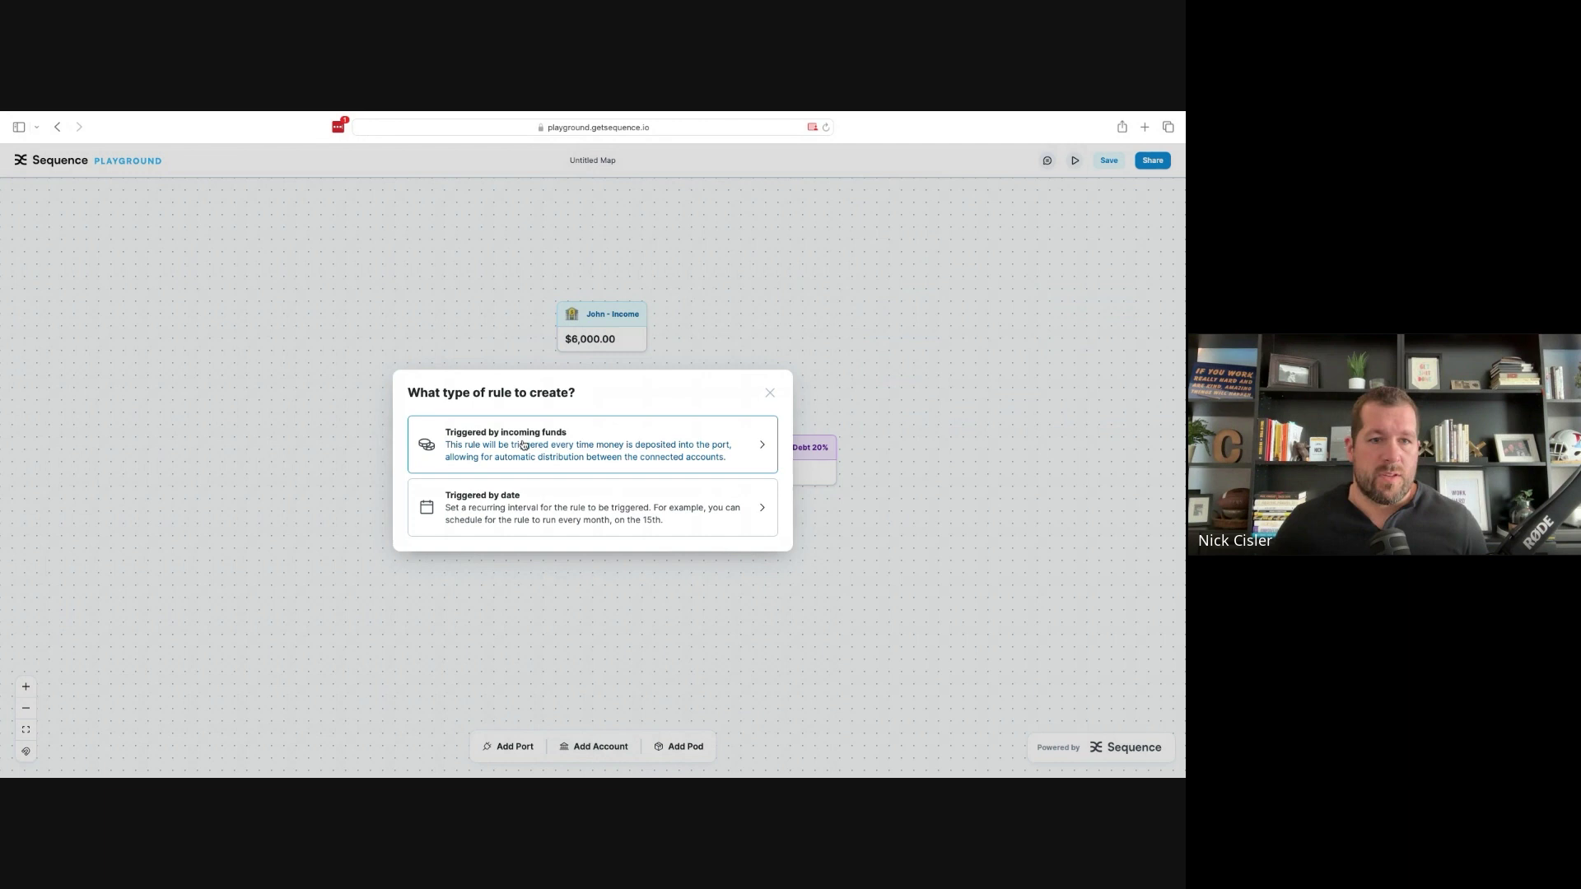
left_click(523, 445)
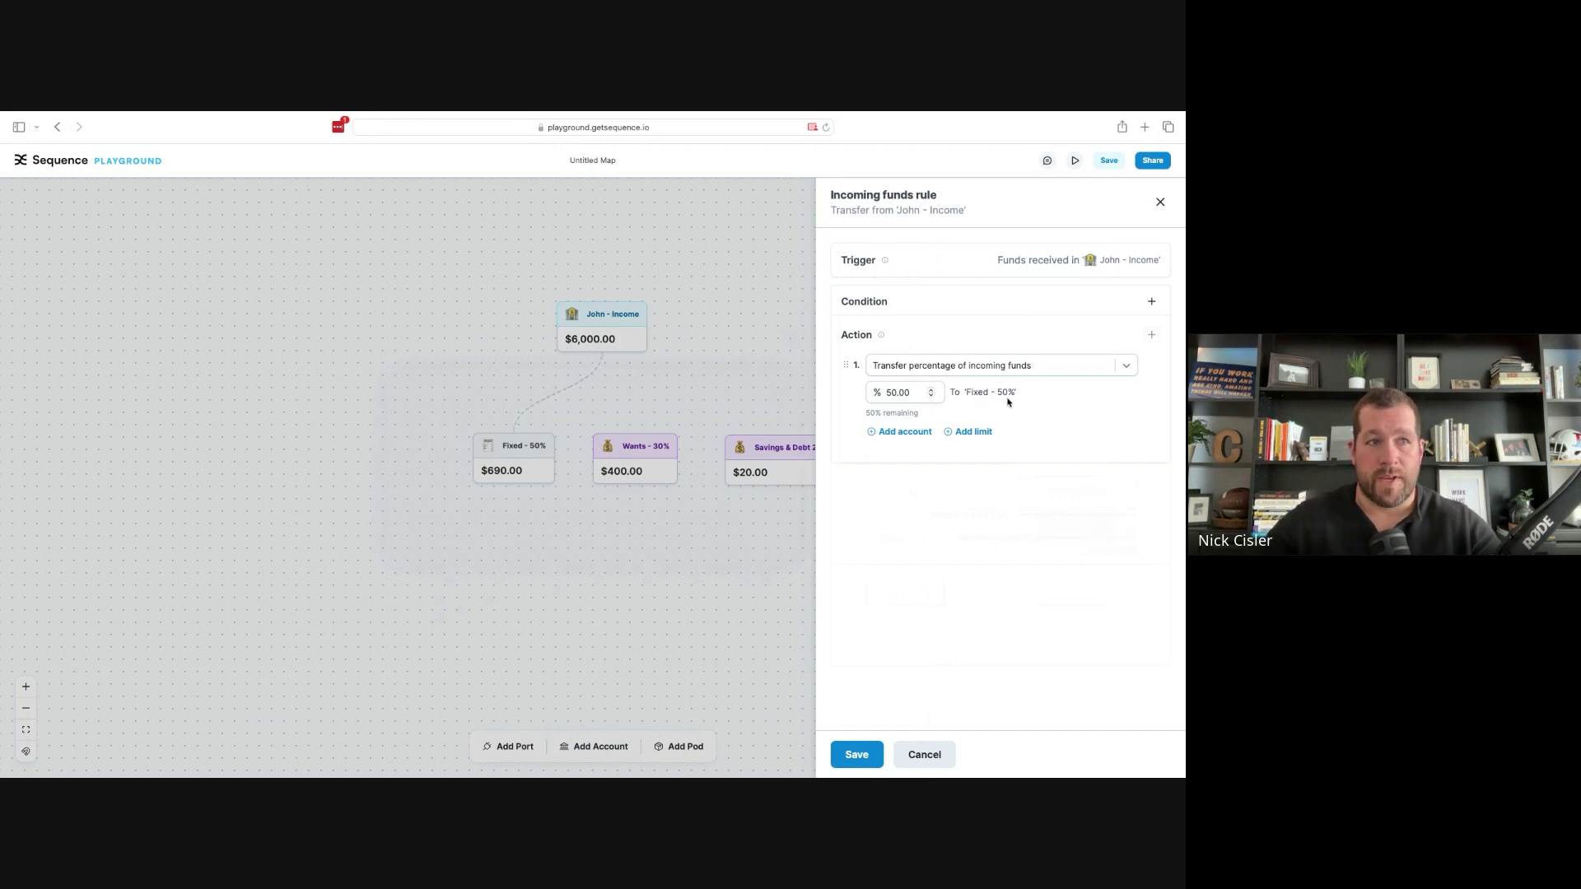
left_click(859, 756)
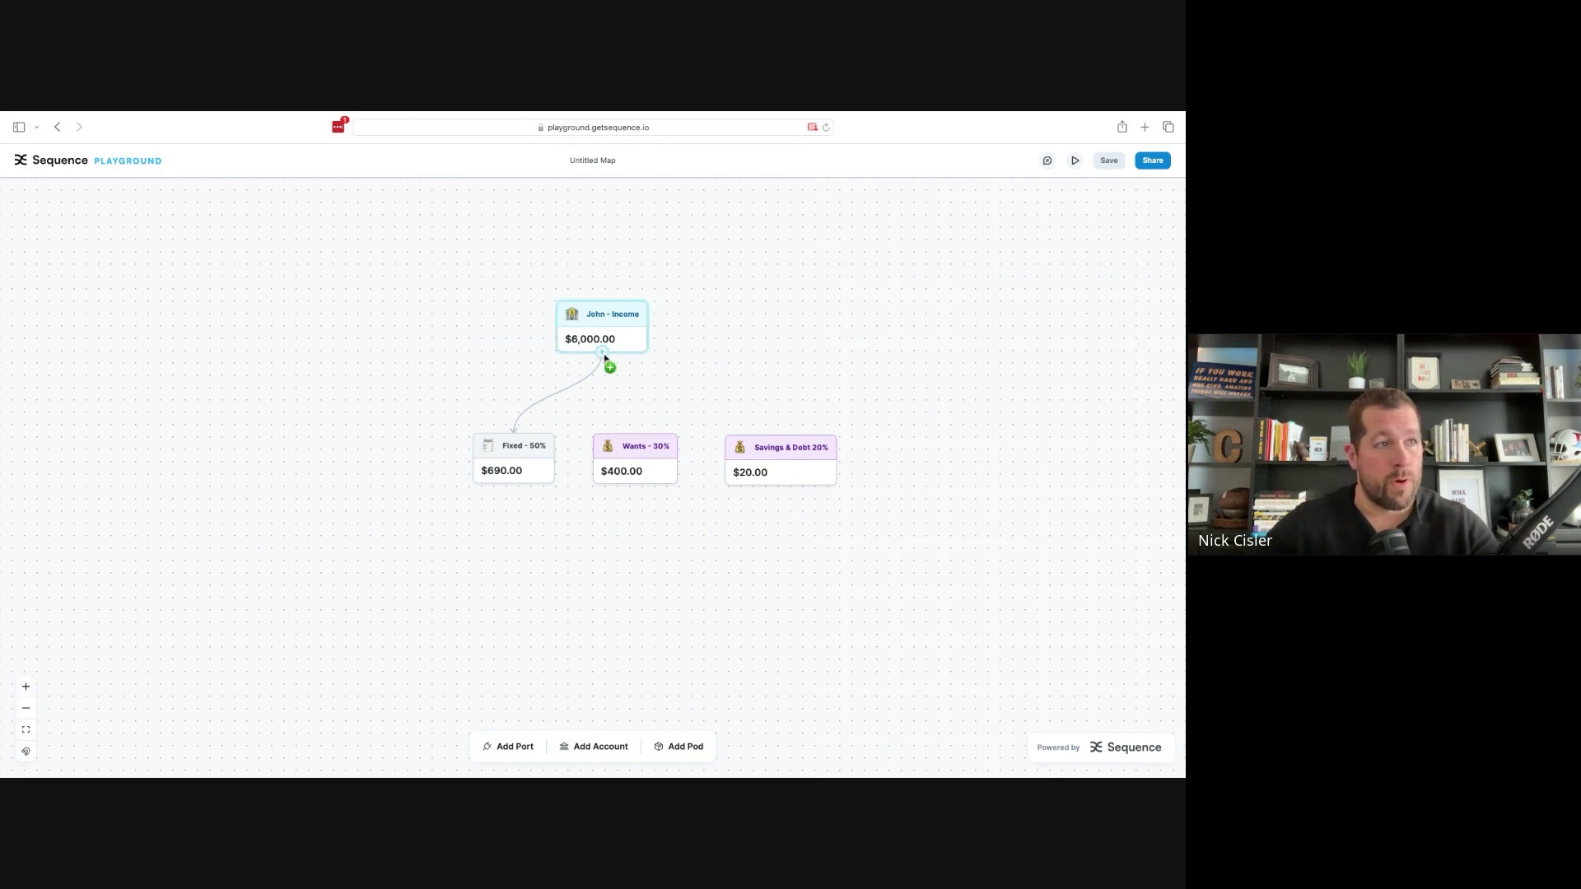
Connect John - Income to Wants - 30% on incoming funds at 30%
left_click_drag(605, 358, 631, 436)
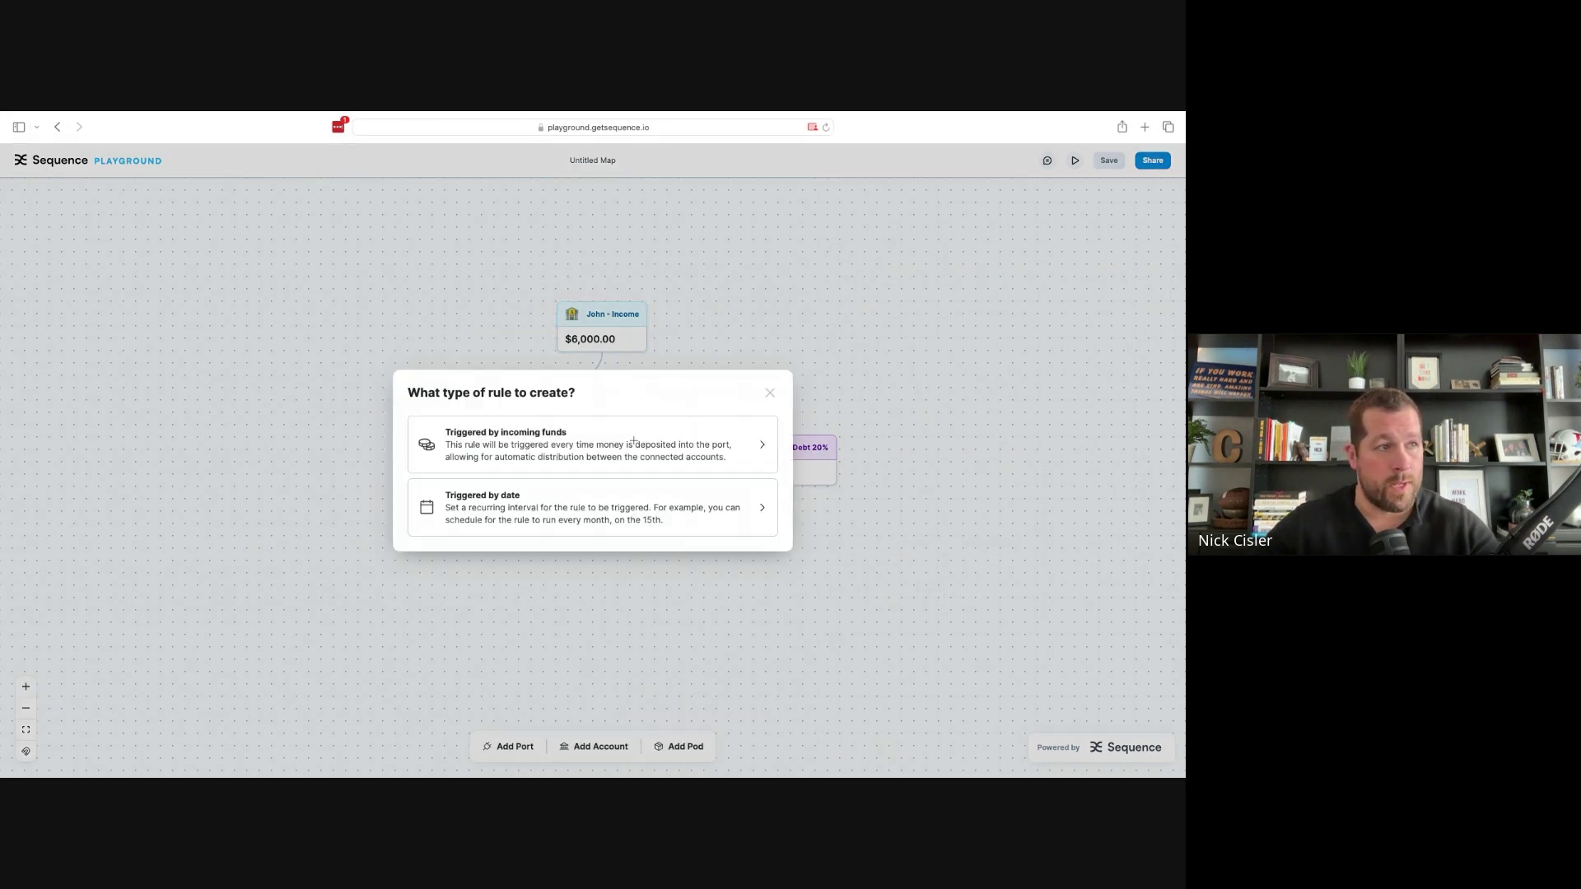
left_click(612, 449)
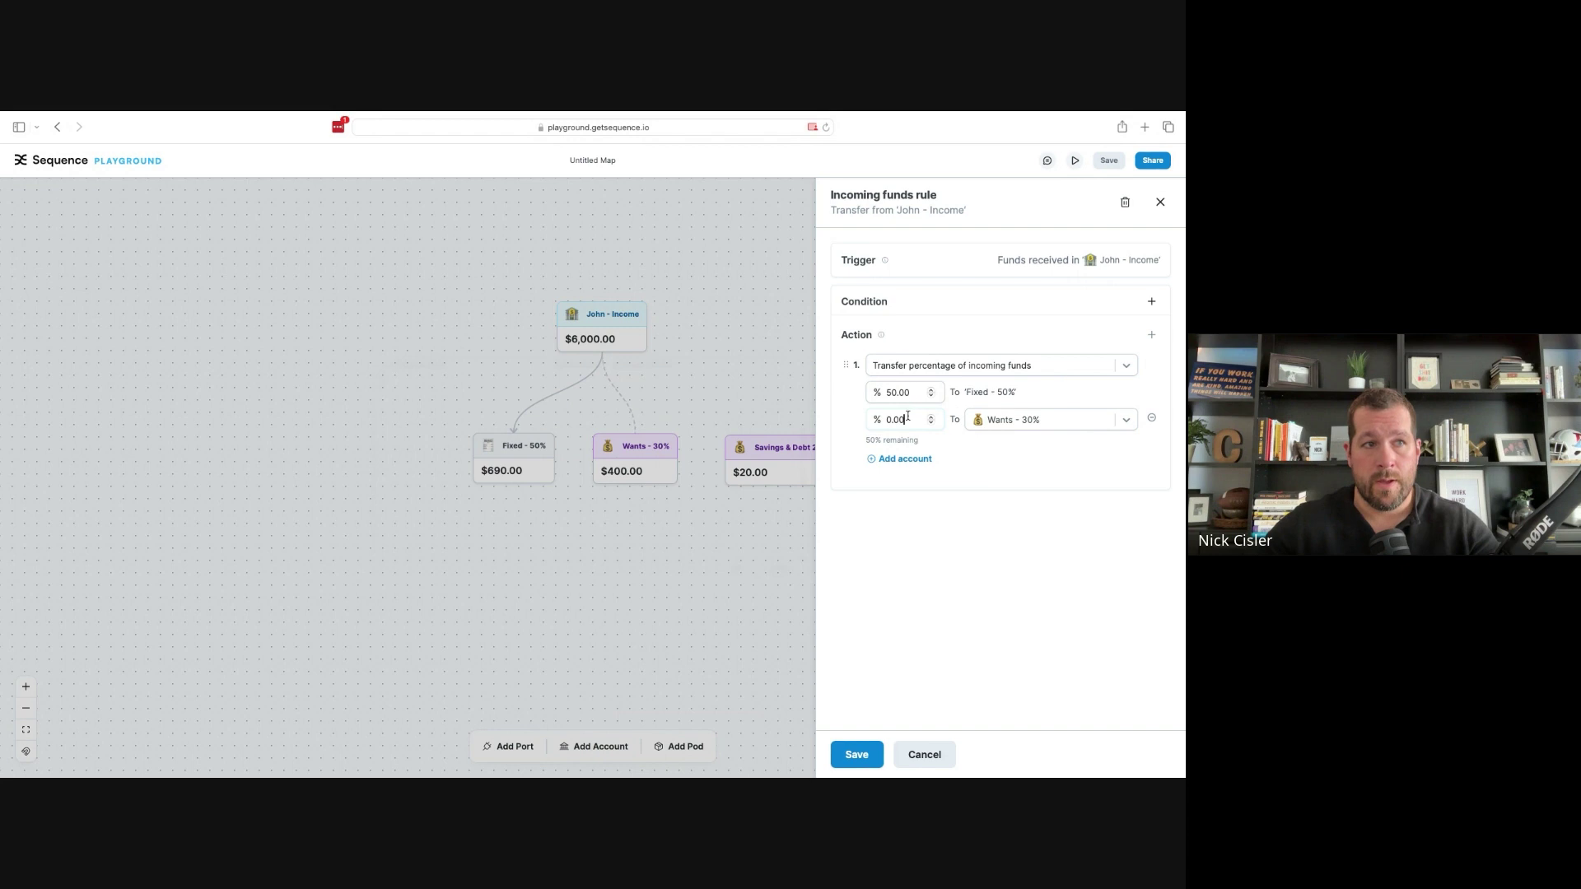
left_click_drag(910, 420, 874, 416)
type("30")
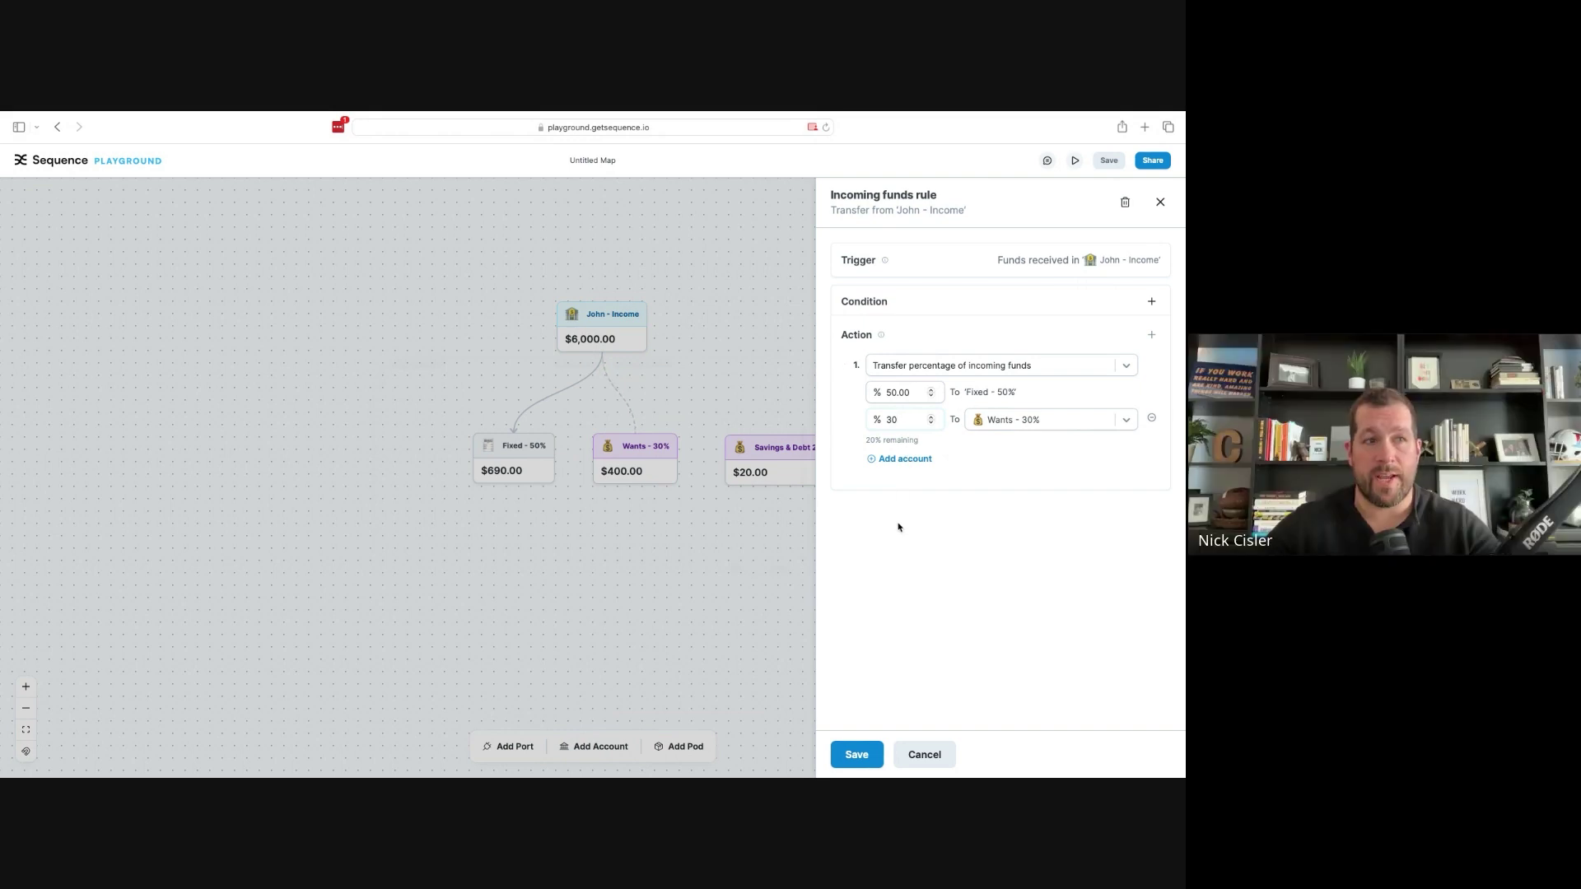
Add Savings & Debt 20% to the split at 20% and save the rule
left_click(896, 459)
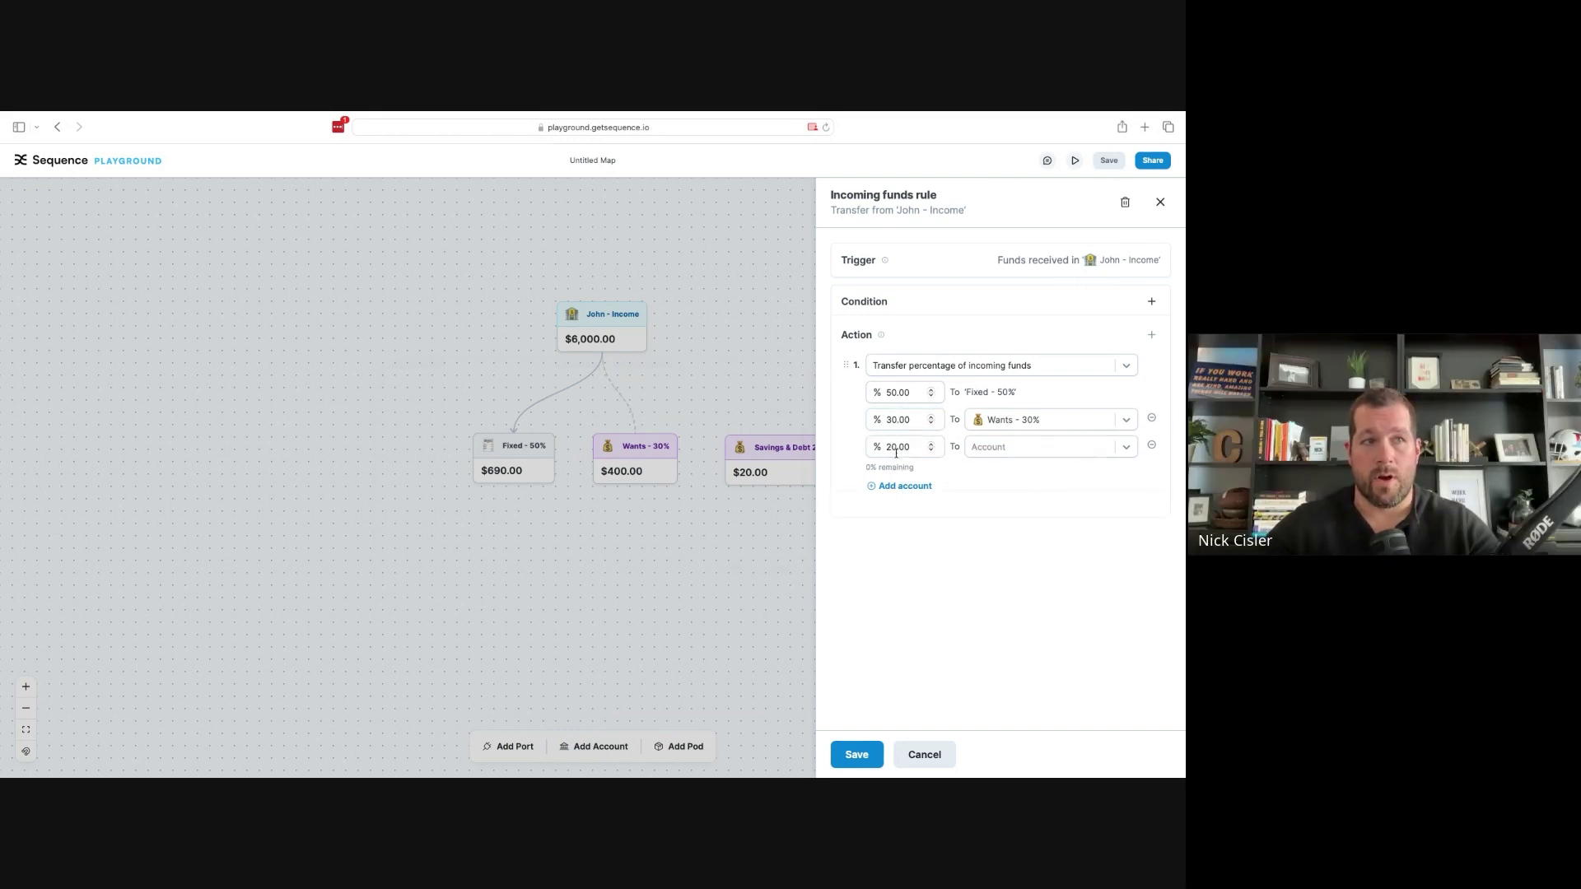
left_click(988, 448)
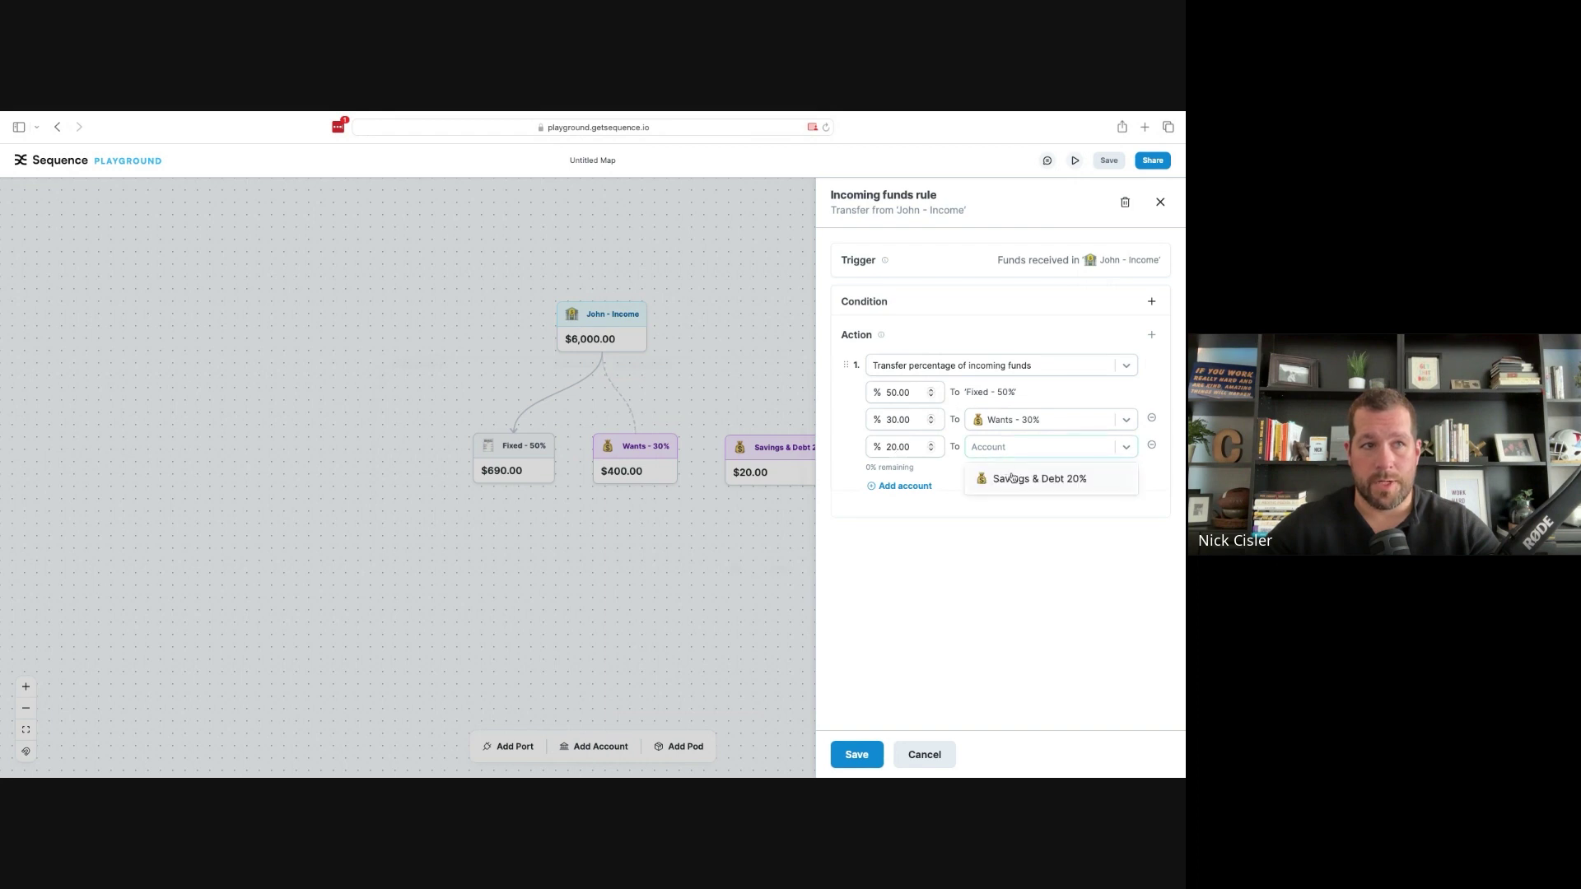
left_click(1012, 478)
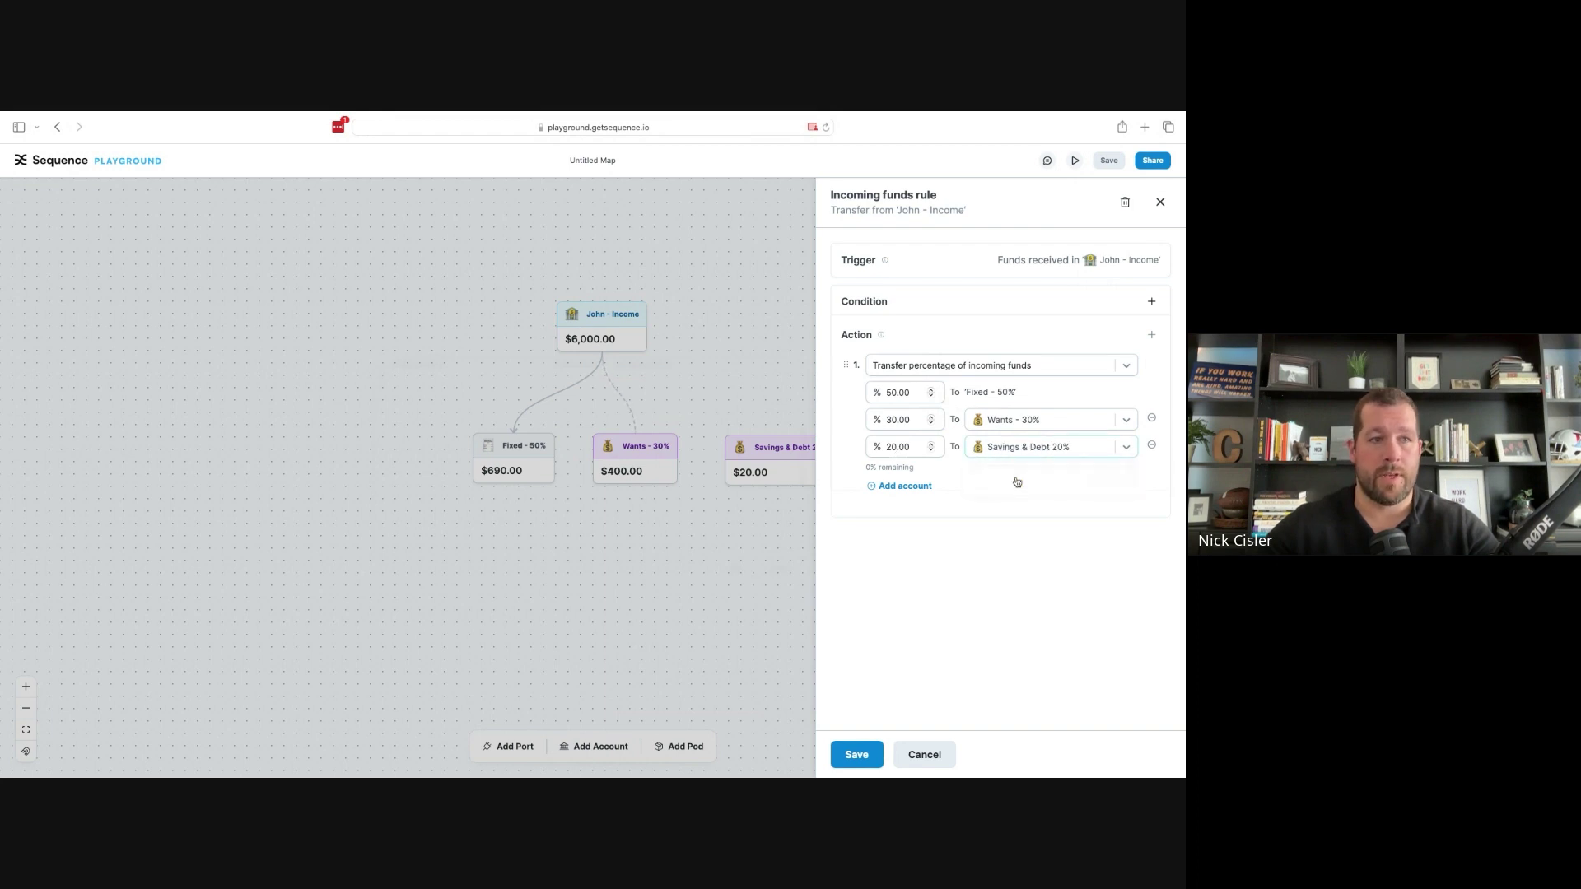
left_click(860, 755)
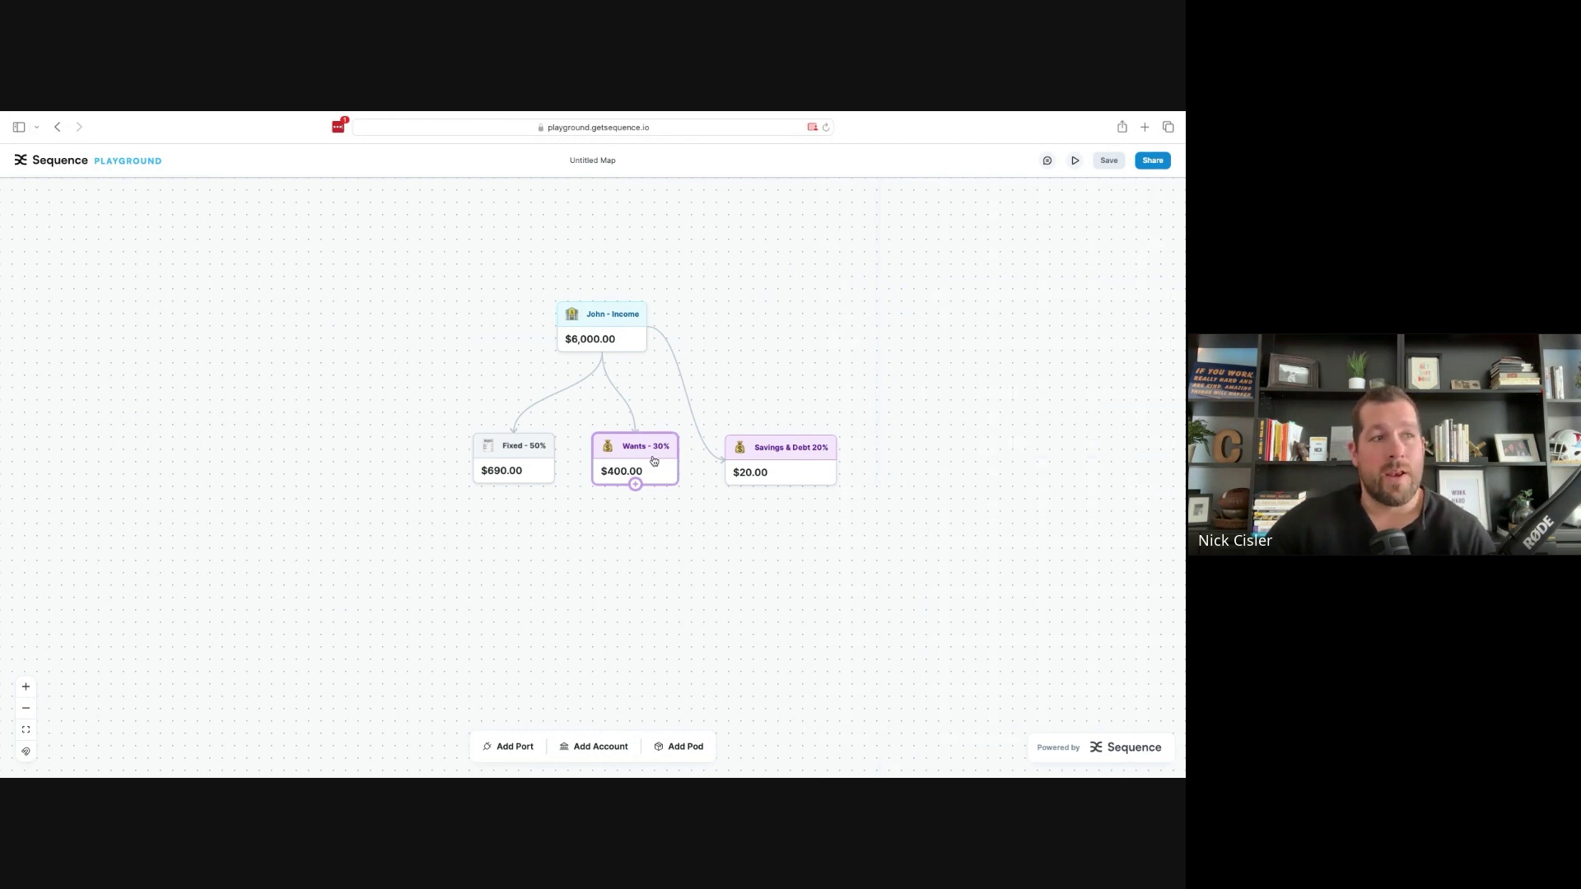
left_click(654, 460)
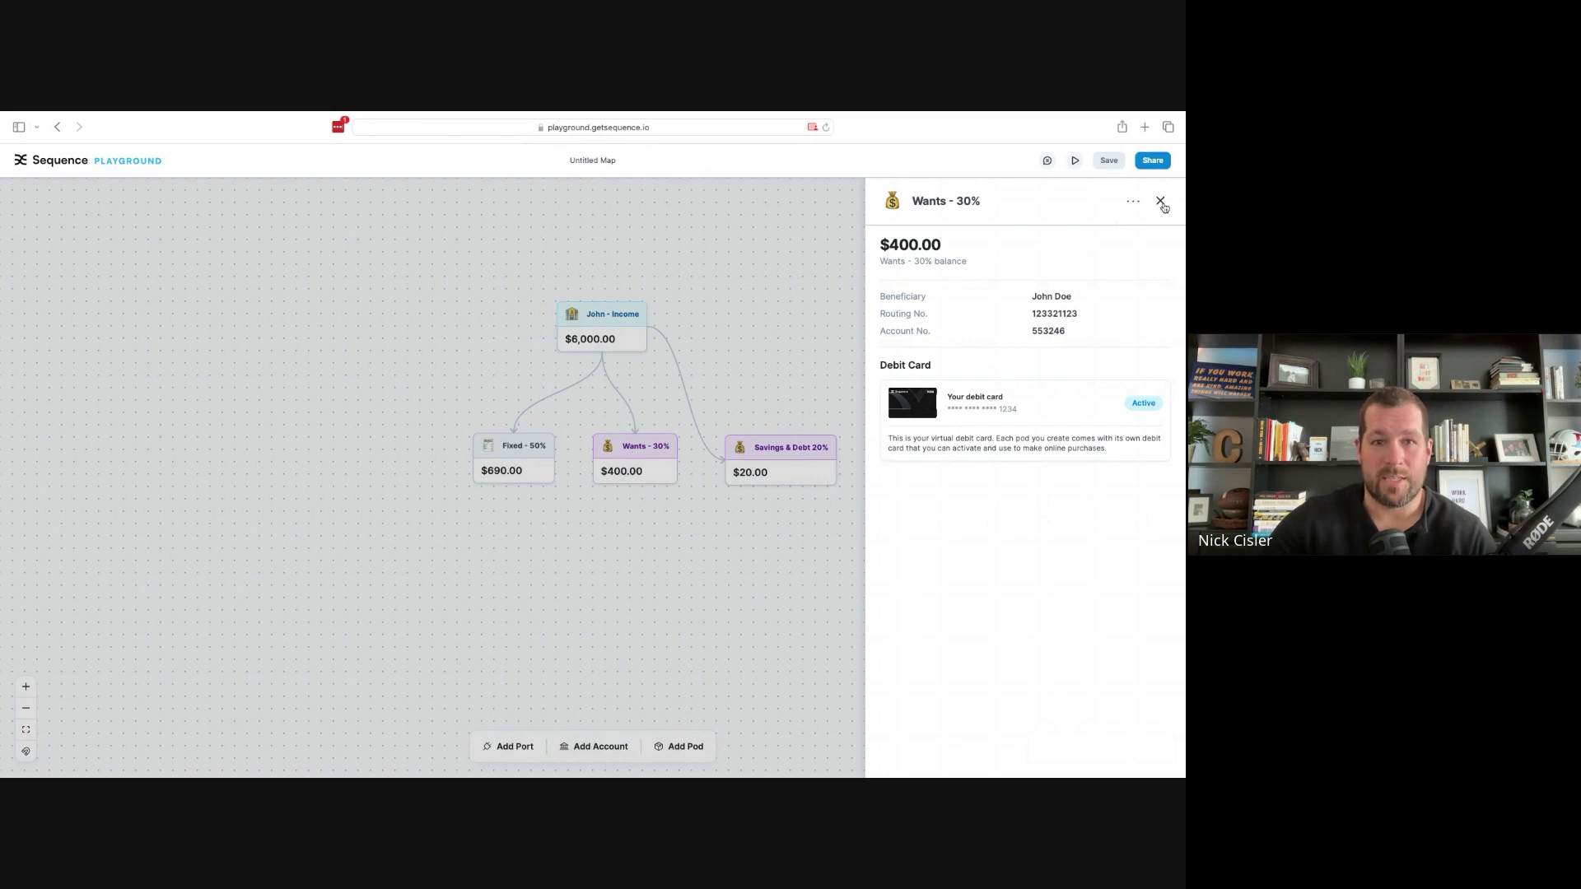
left_click(1162, 202)
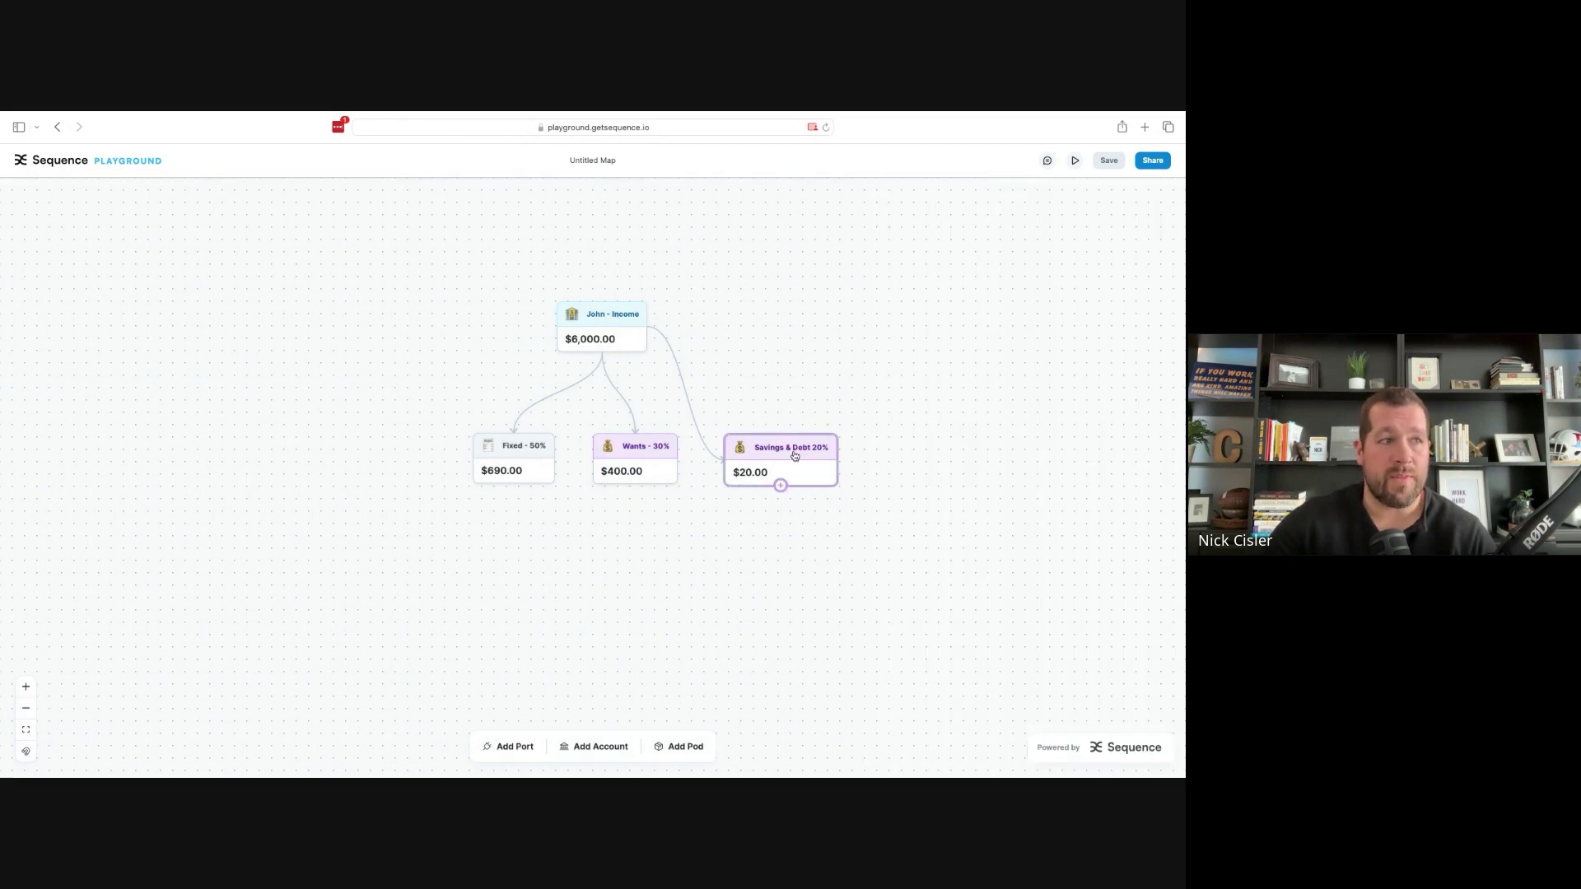